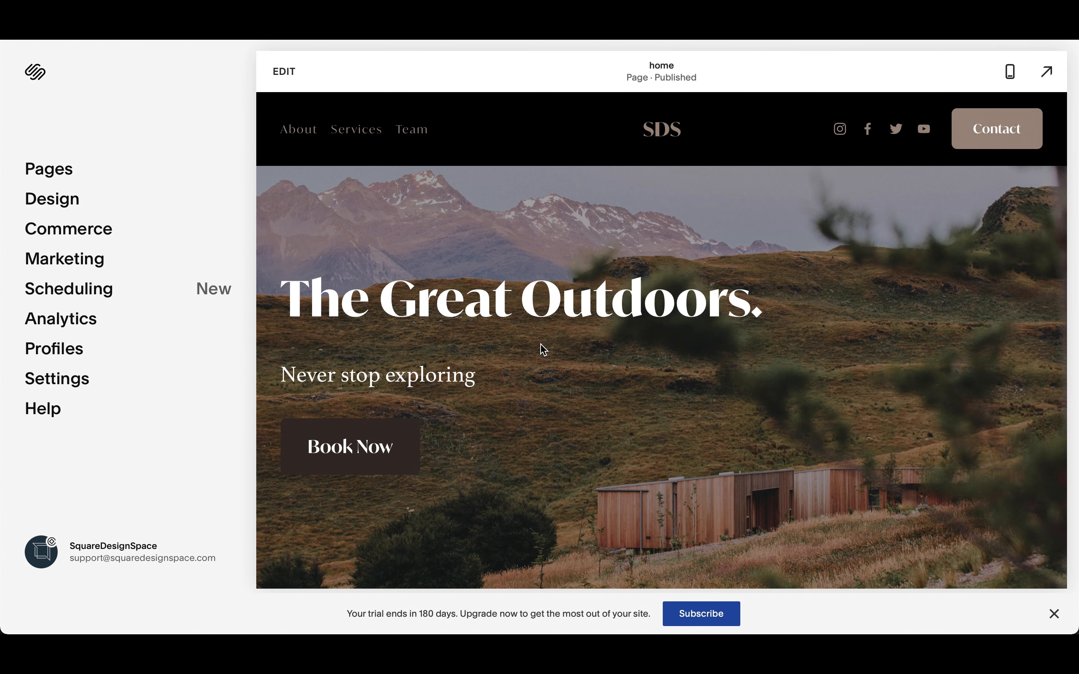
- Open the home page's site header for editing
scroll(544, 349, down, 10)
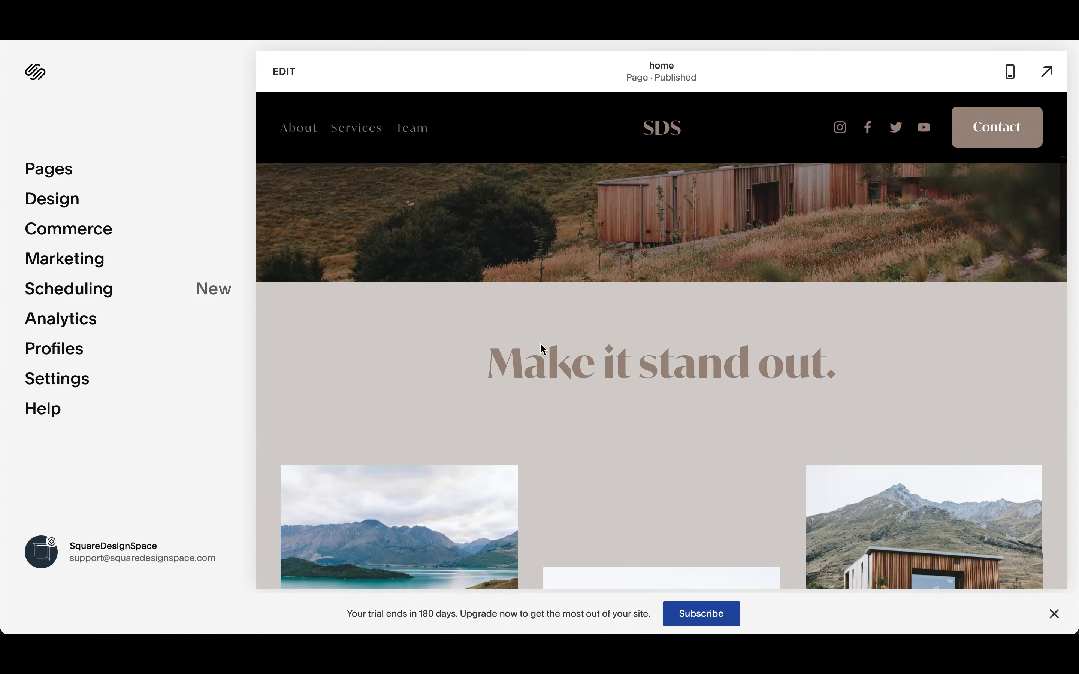
scroll(540, 349, up, 15)
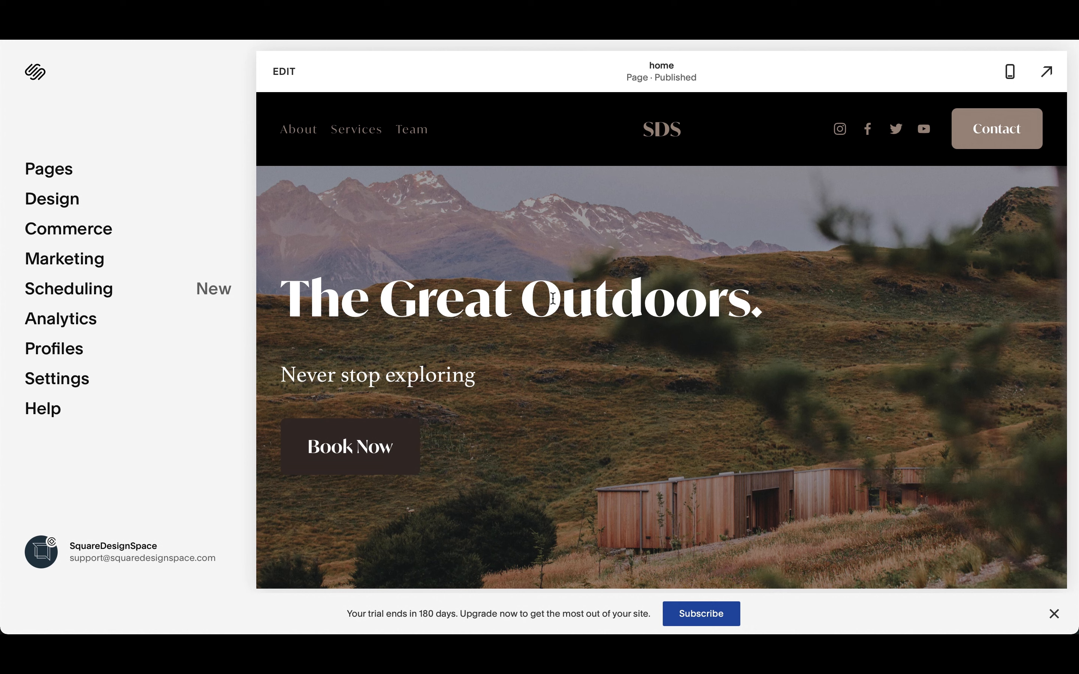
click(290, 79)
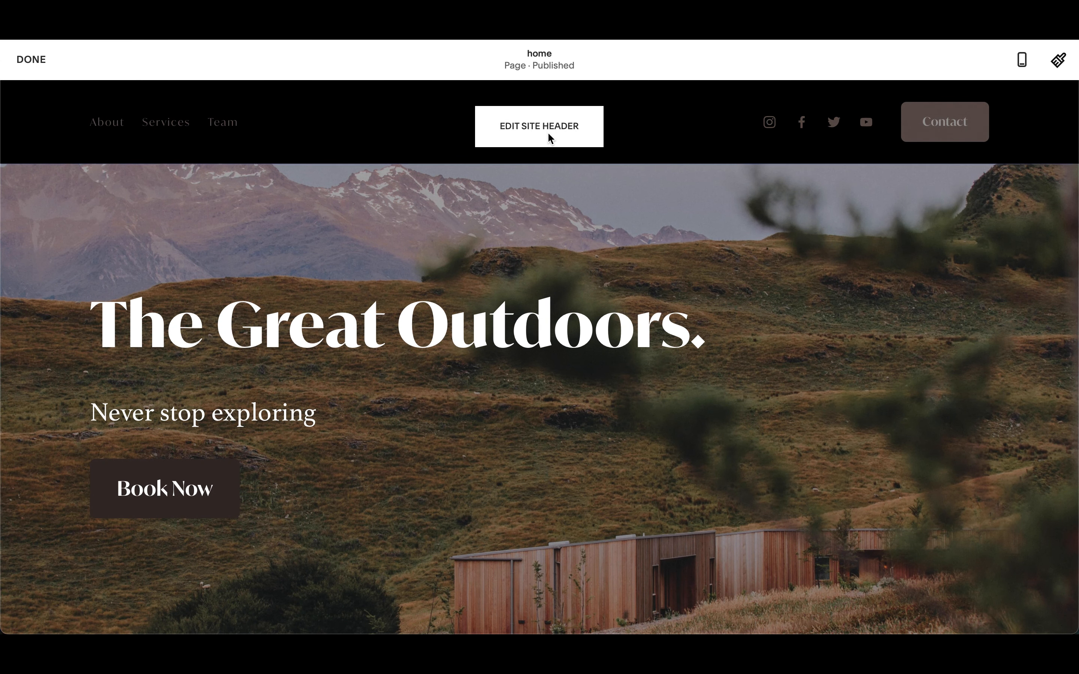
click(559, 131)
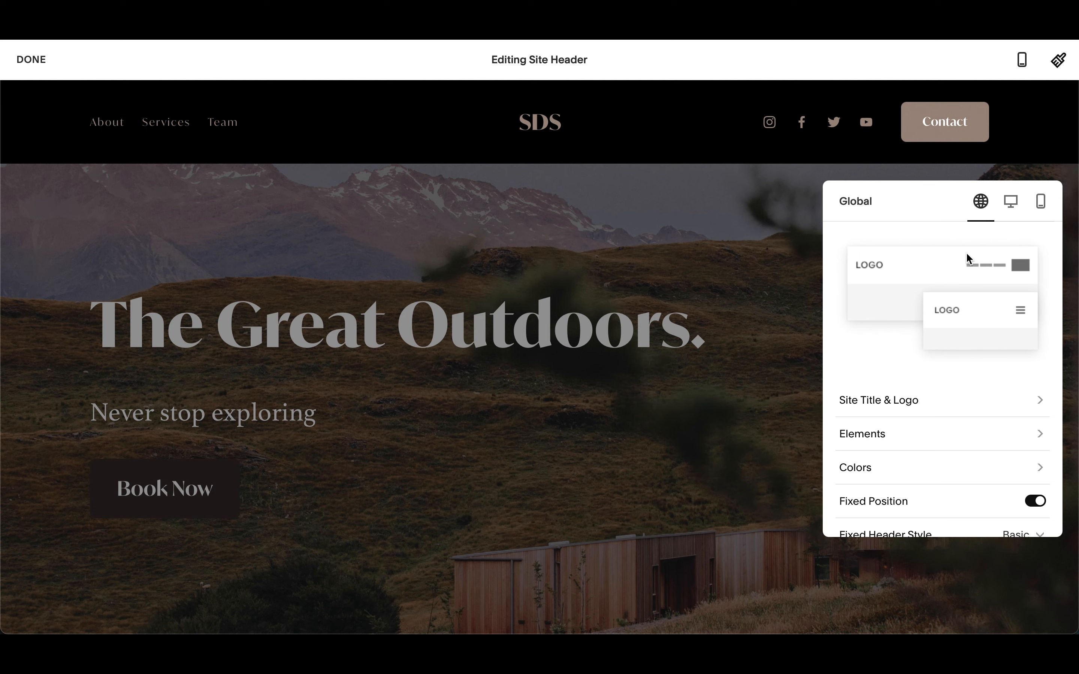
- Compare the header settings for the global, desktop and mobile views
click(1011, 204)
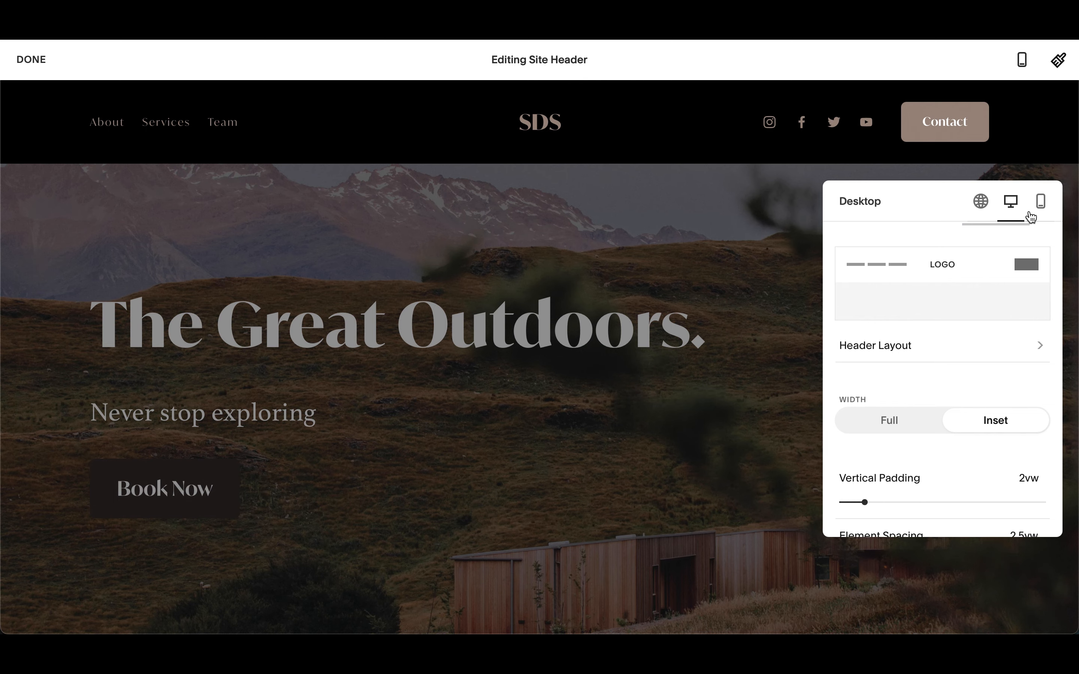
click(1040, 206)
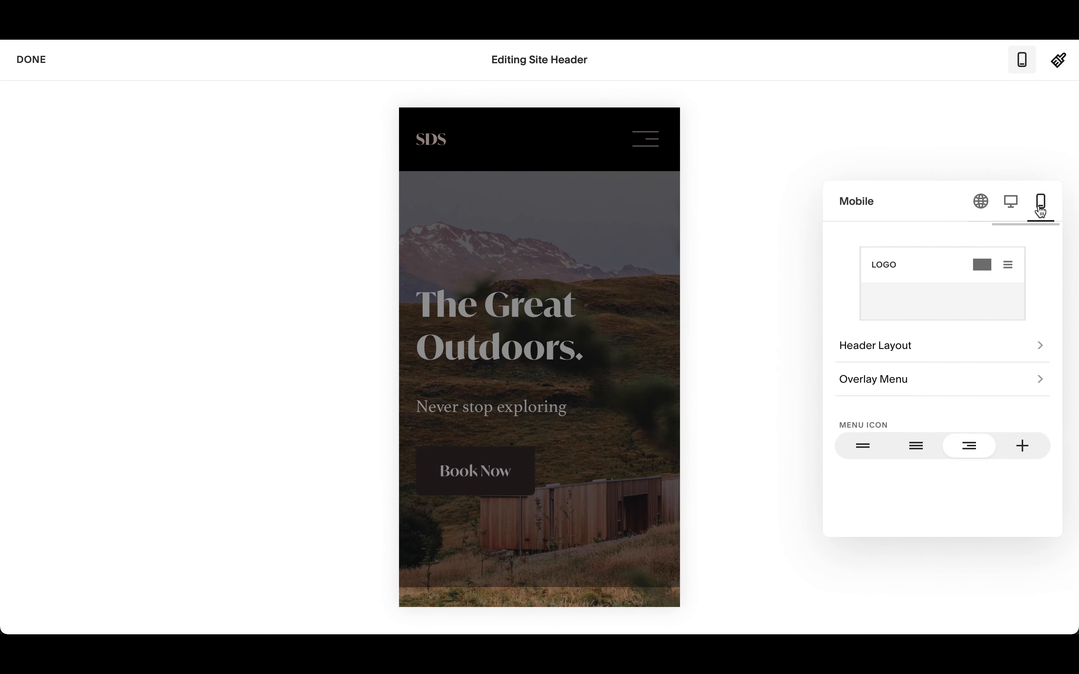
click(1011, 206)
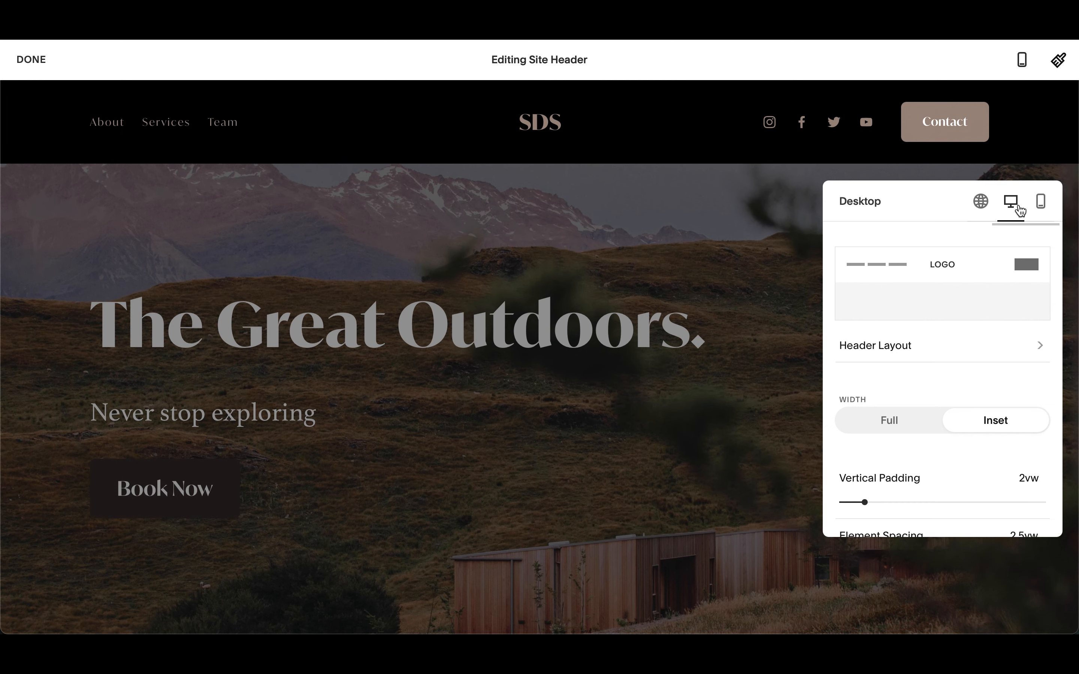
click(981, 203)
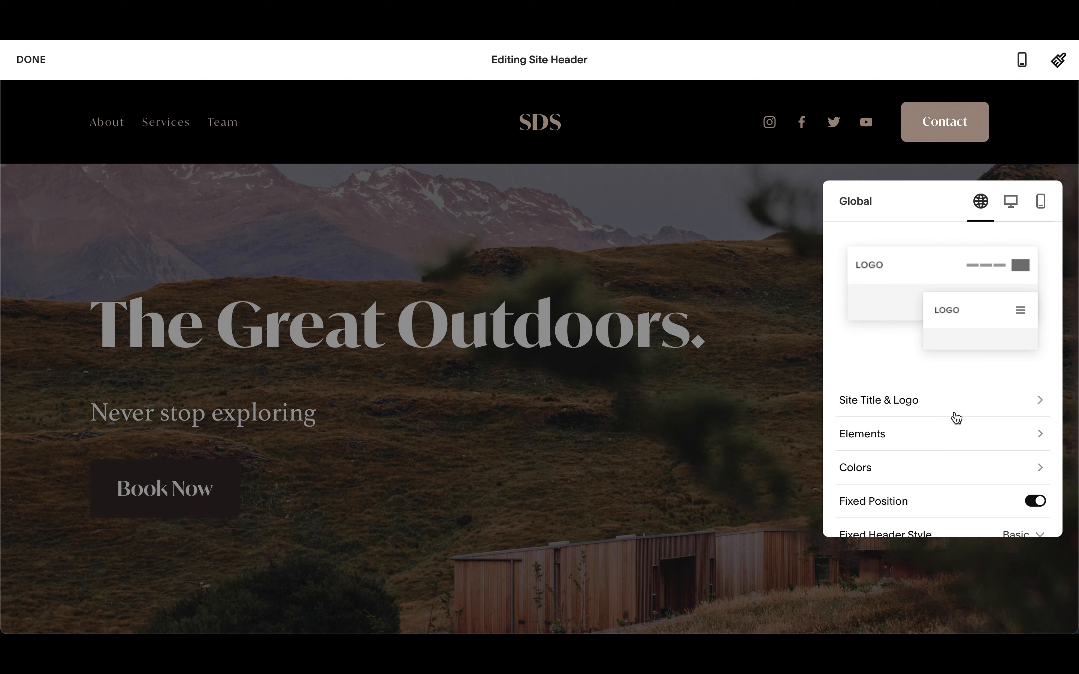
- Examine the site title, logo image and mobile logo options of the header
click(906, 400)
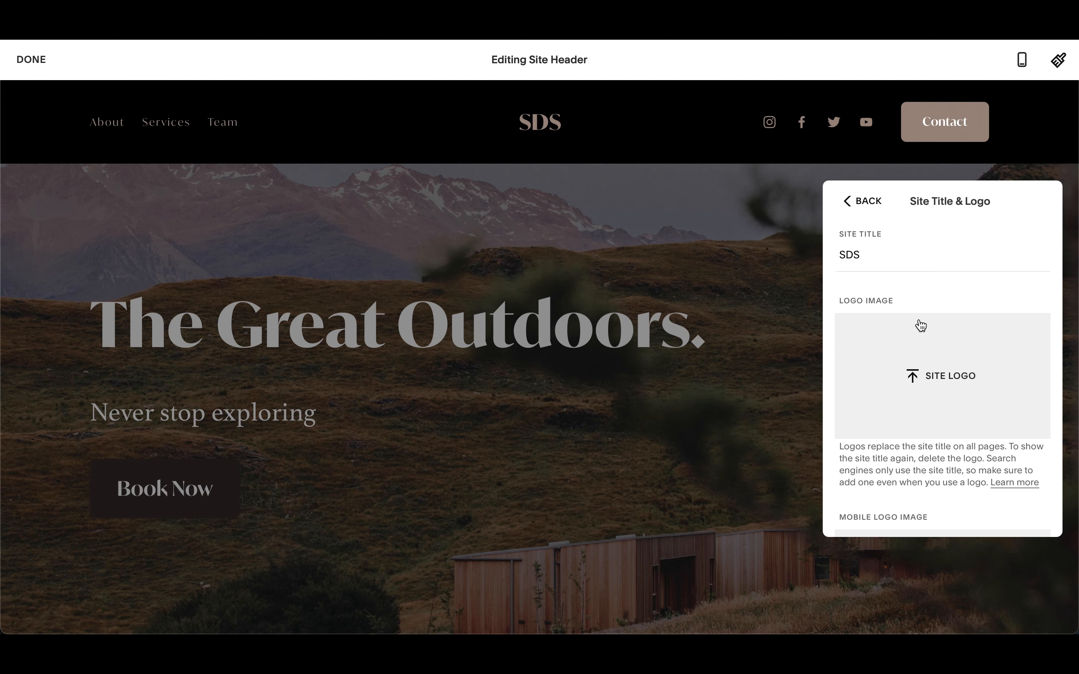
scroll(918, 323, down, 3)
scroll(905, 340, up, 3)
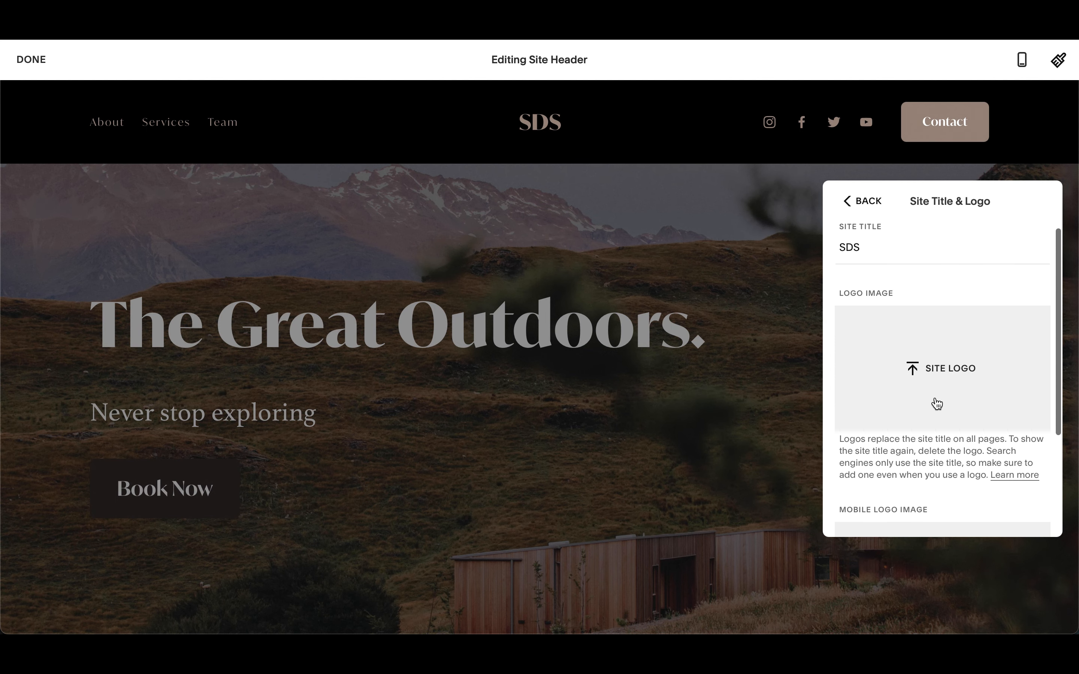
scroll(942, 396, down, 2)
scroll(942, 396, down, 2)
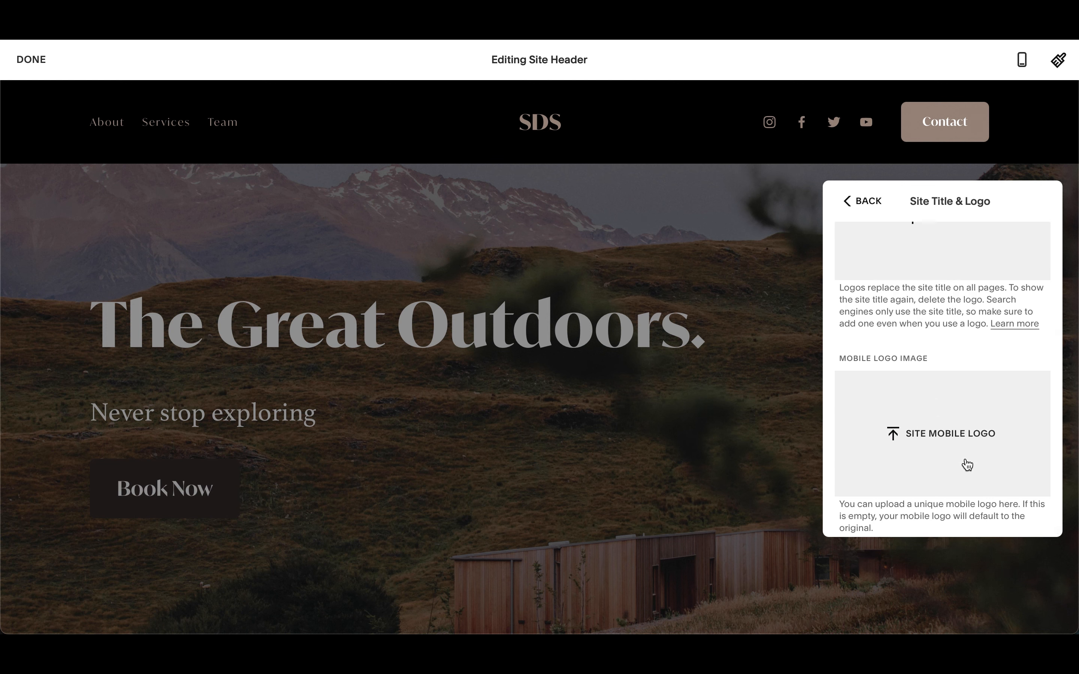
scroll(934, 414, up, 3)
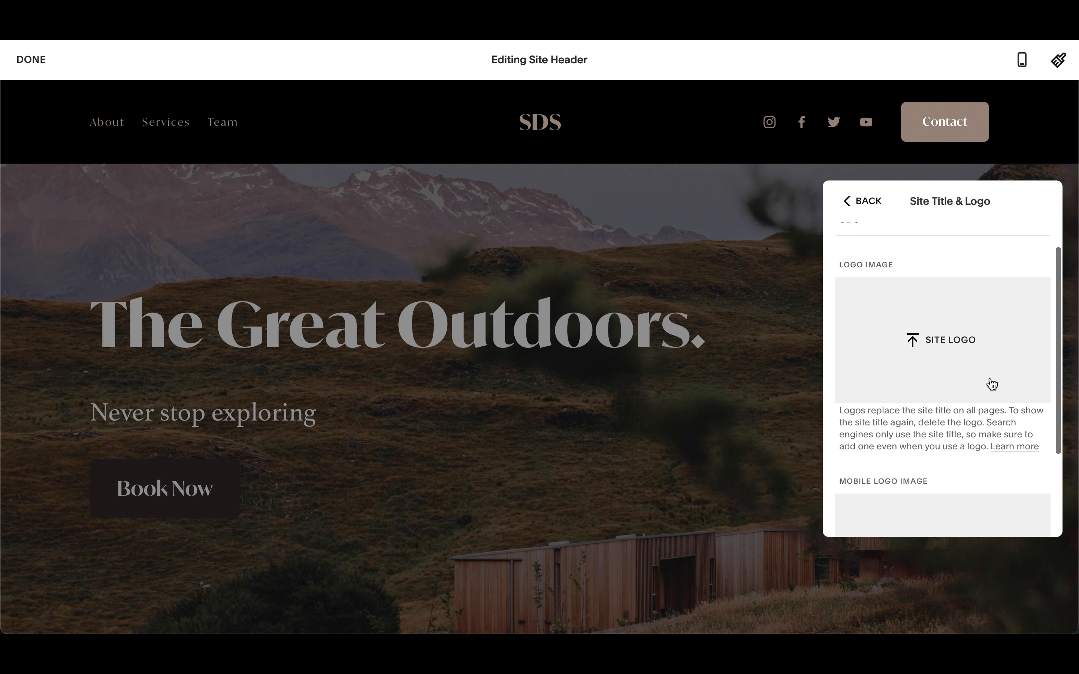
scroll(991, 385, up, 1)
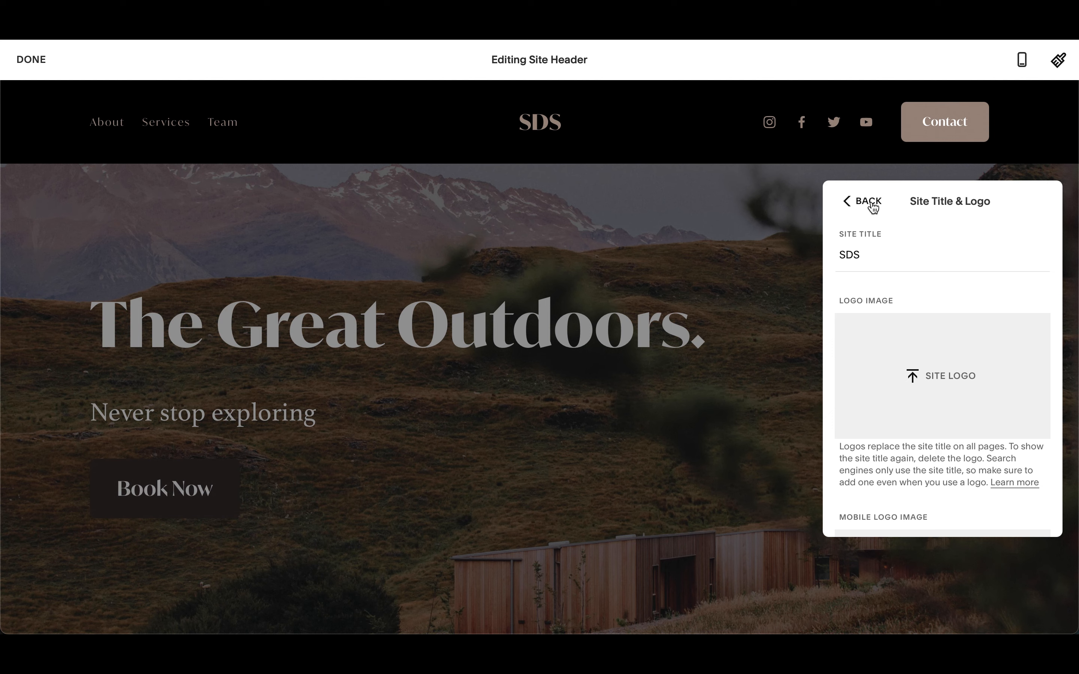
click(870, 203)
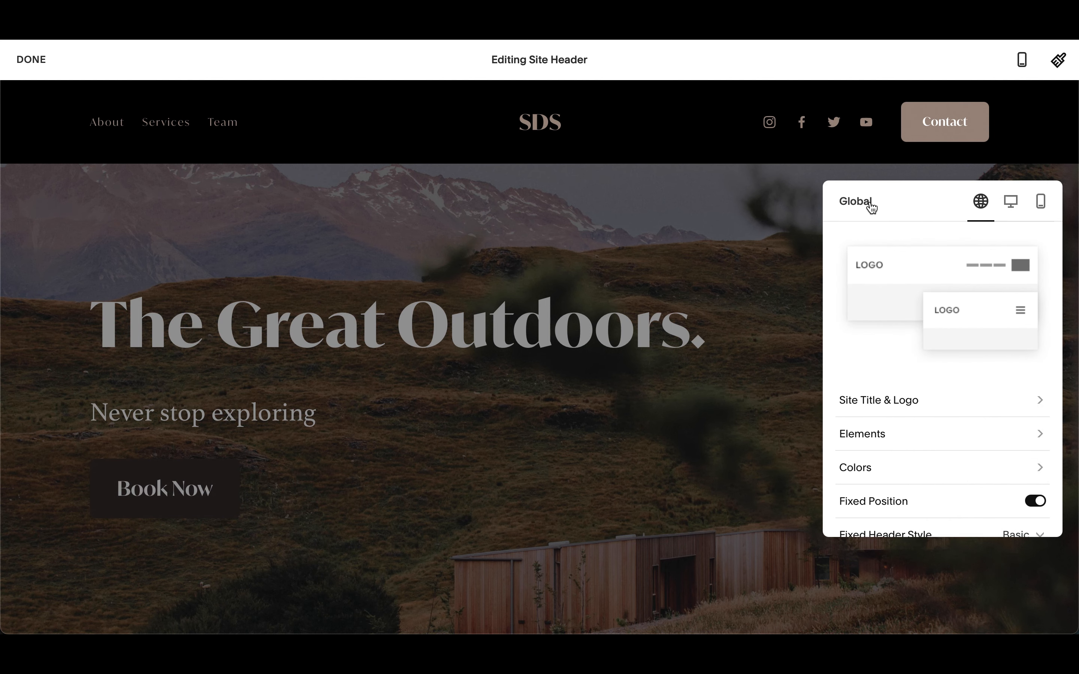
- Turn off the Contact button in the header elements
scroll(940, 392, down, 3)
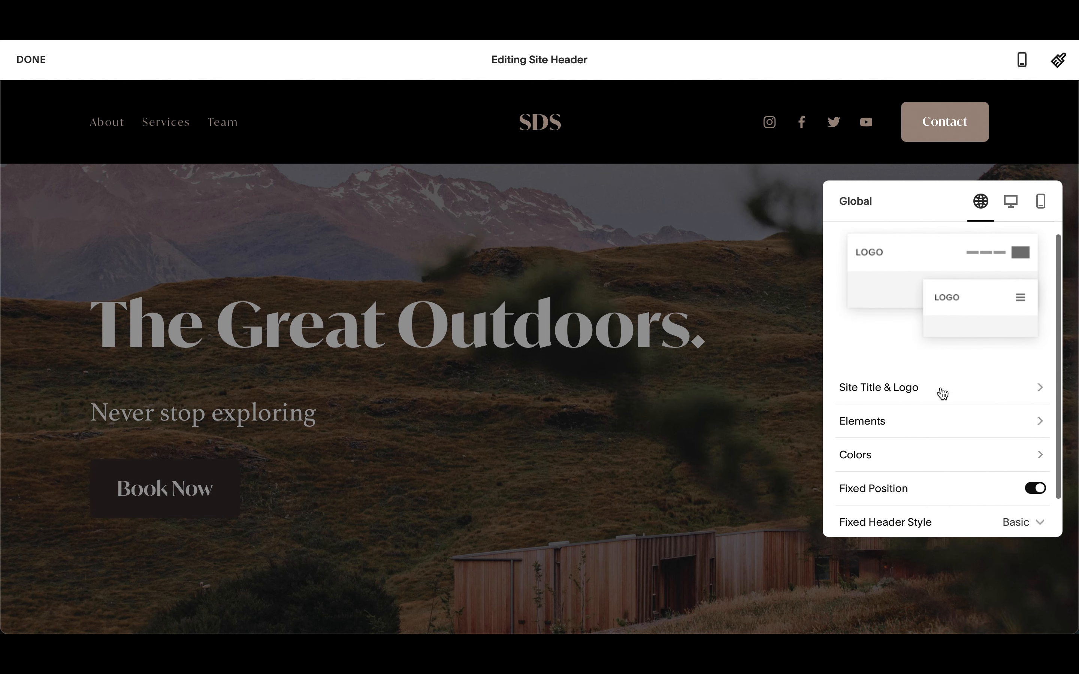
click(896, 378)
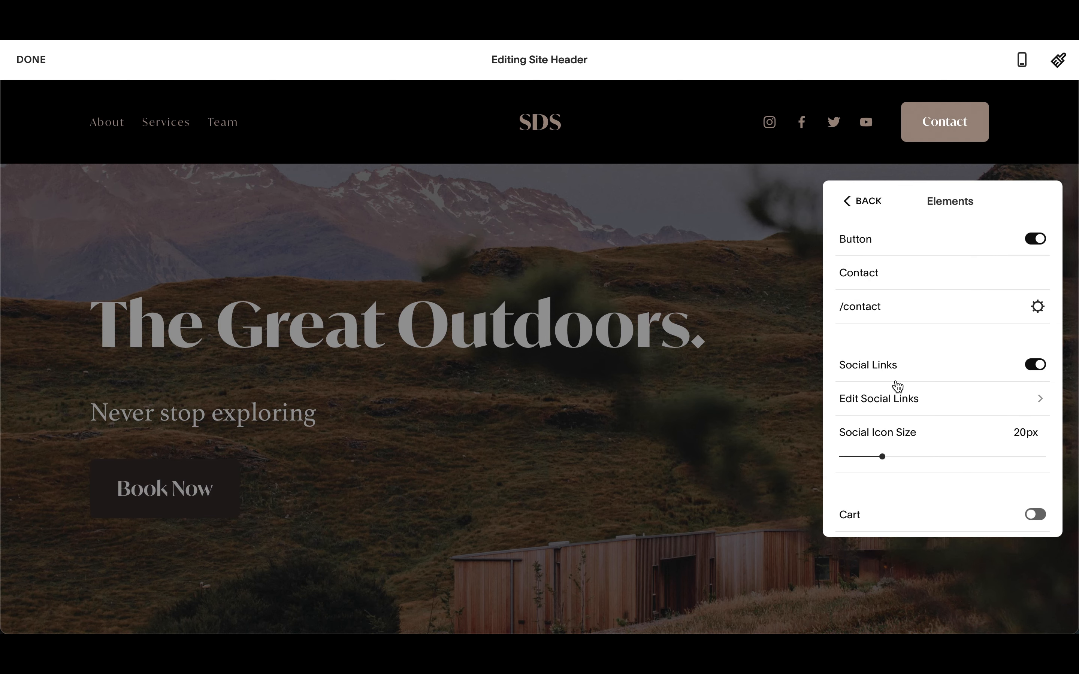
click(1037, 240)
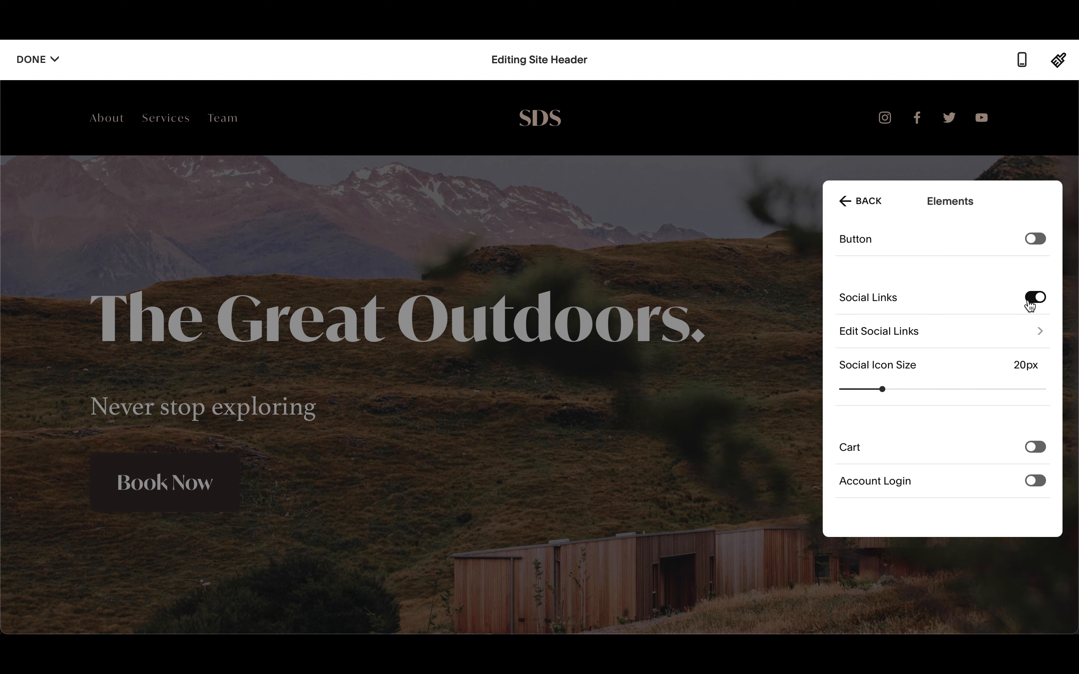
- Review the social links and reduce the social icon size to 18px
click(906, 332)
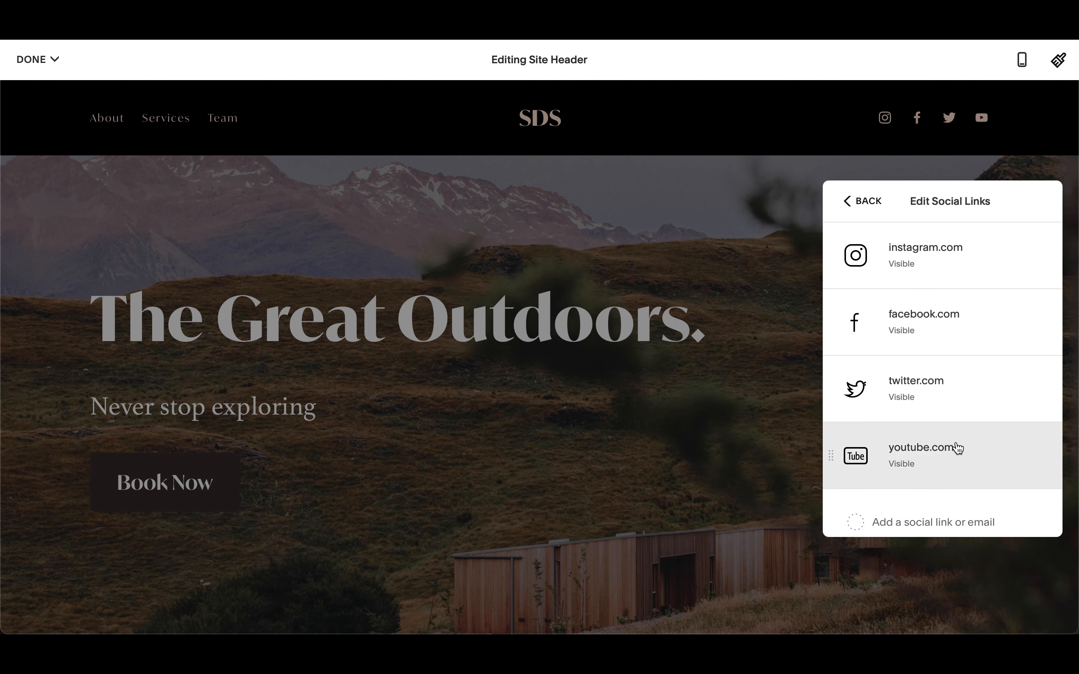
click(862, 206)
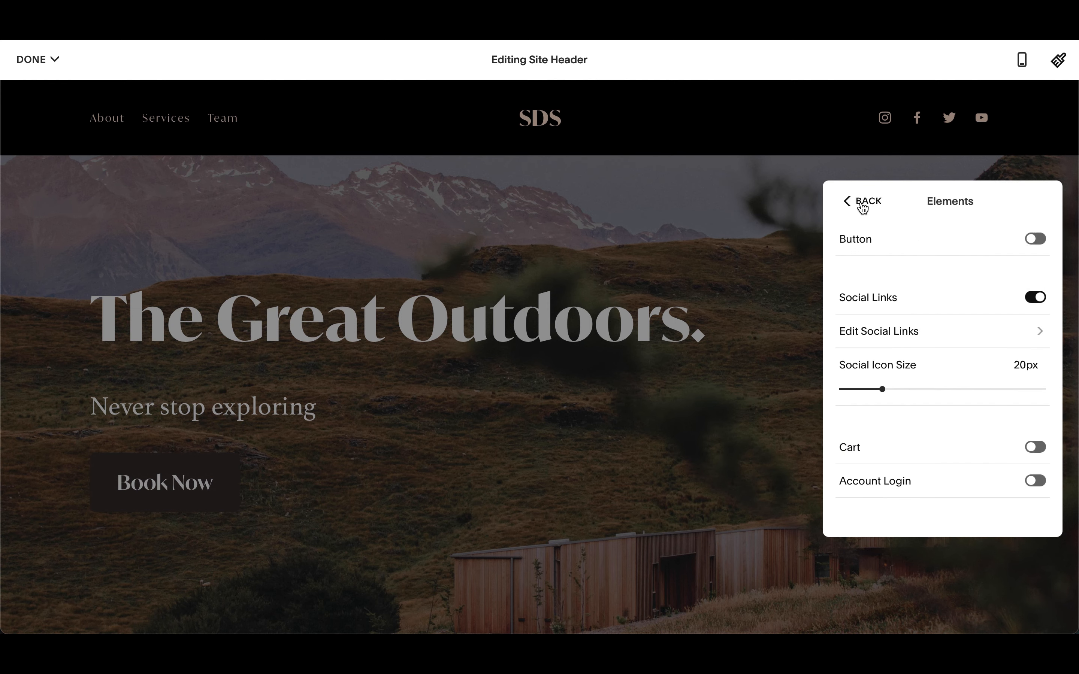
mouse_move(883, 388)
mouse_down()
mouse_move(855, 391)
mouse_move(865, 391)
mouse_up()
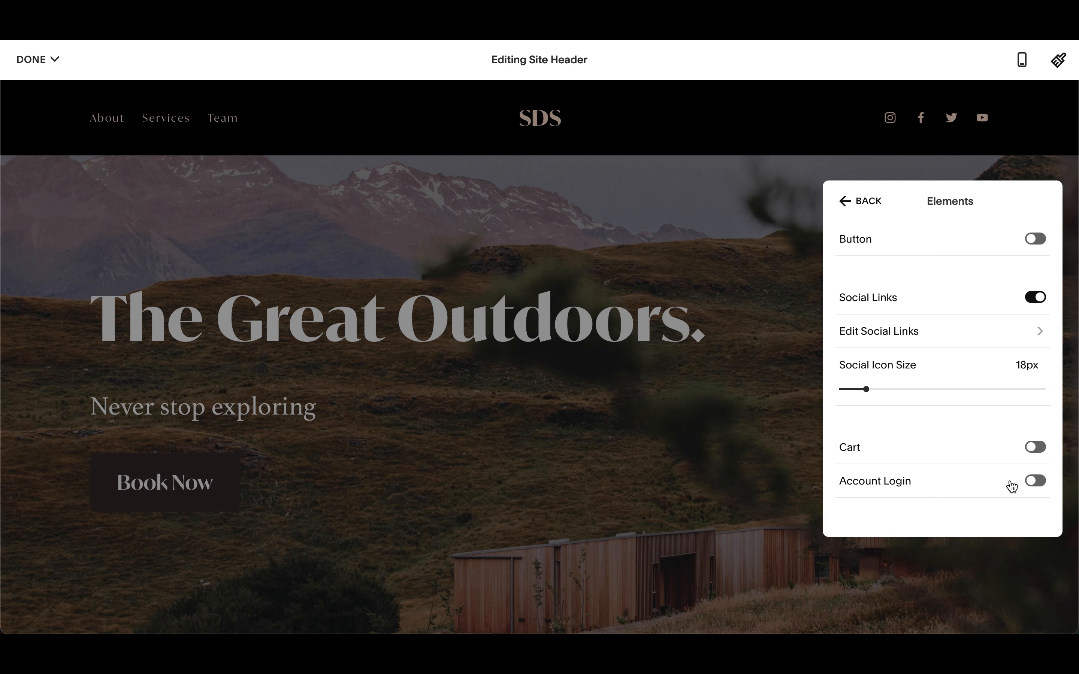
click(1035, 454)
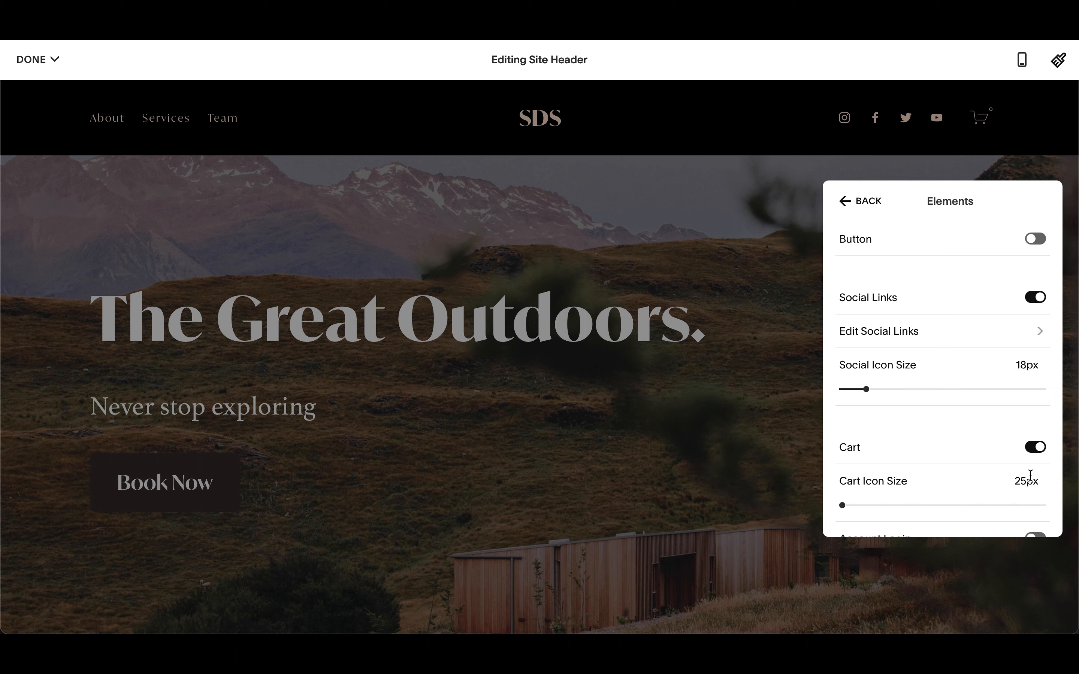
click(1042, 449)
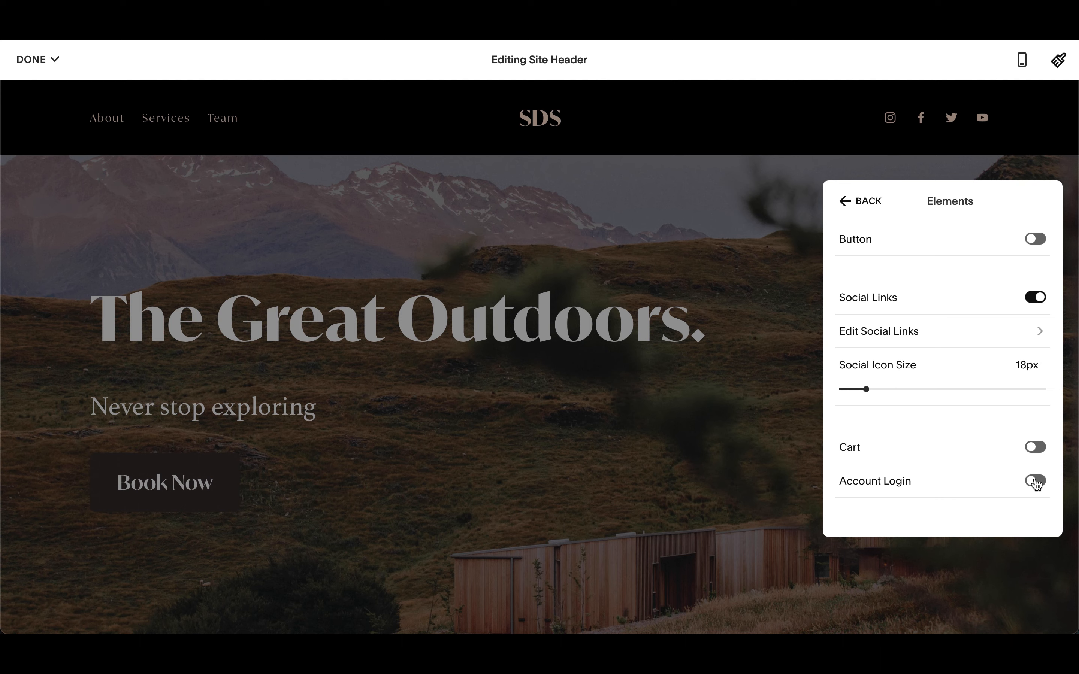
click(1036, 482)
click(1036, 482)
click(856, 206)
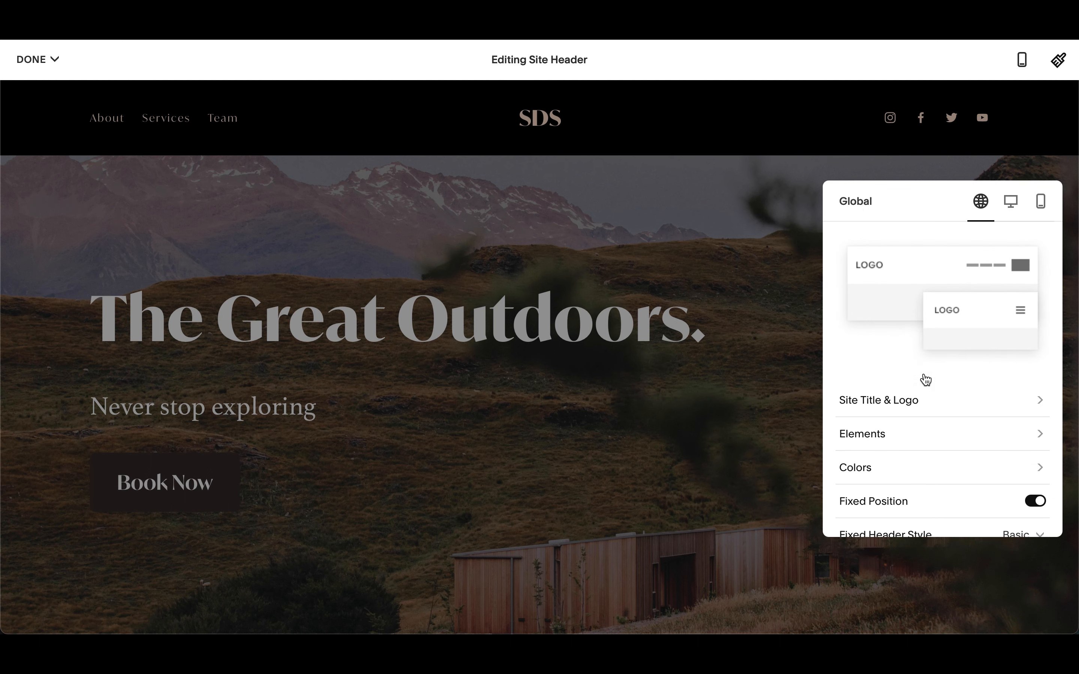
- Open the header colors, try several themes and select Darkest 2
scroll(928, 393, down, 2)
click(893, 435)
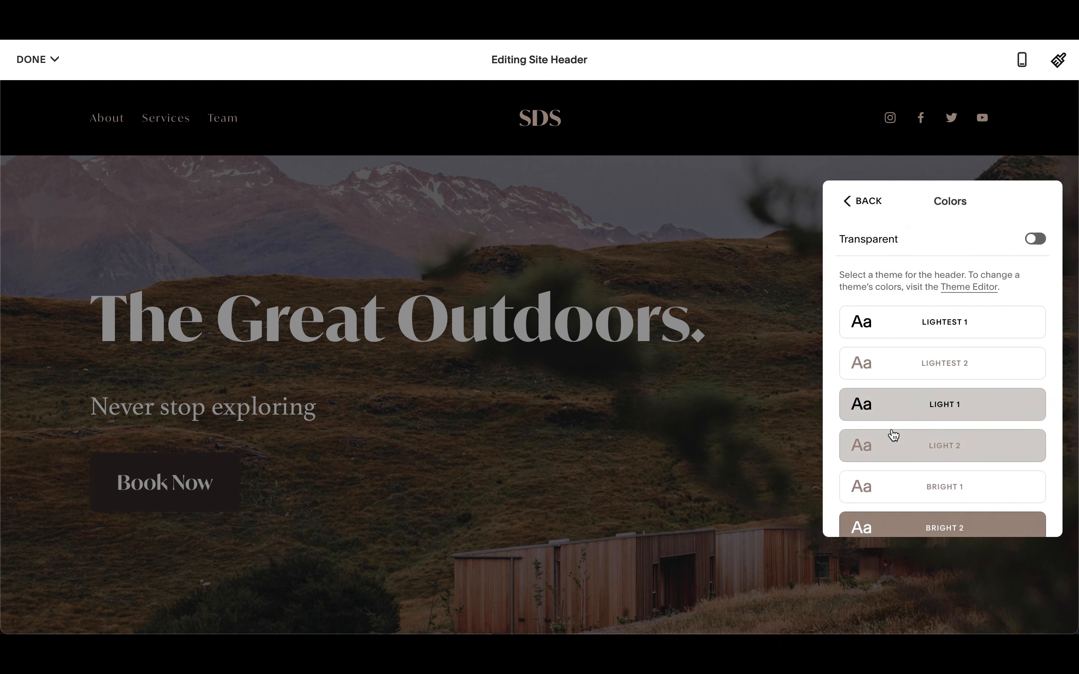
click(959, 327)
click(947, 365)
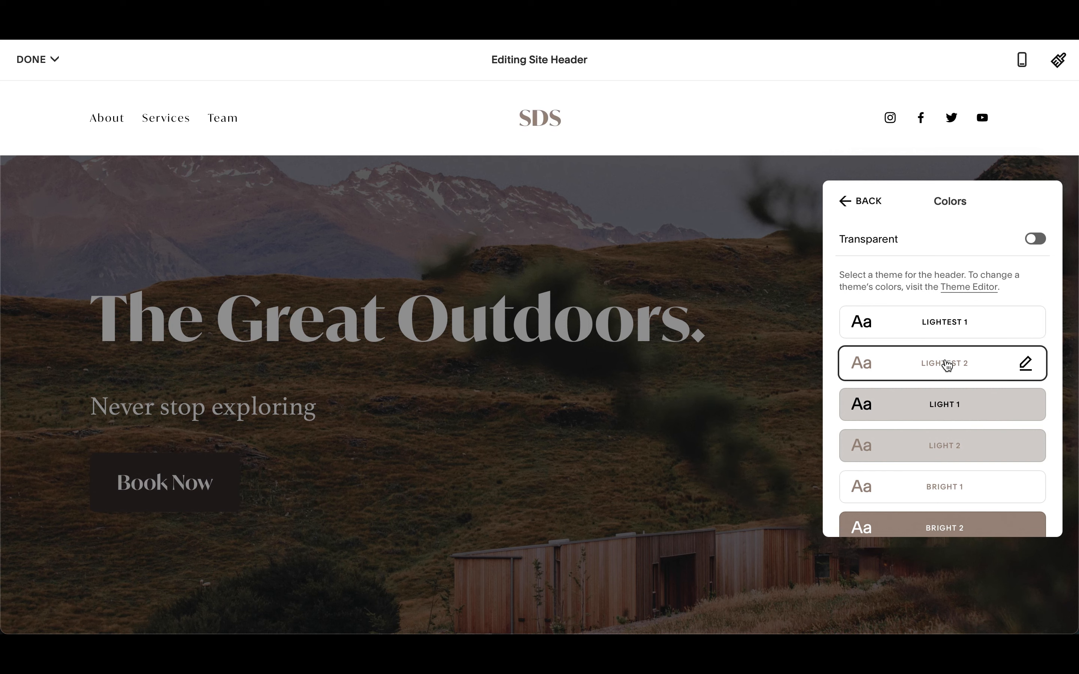
click(942, 411)
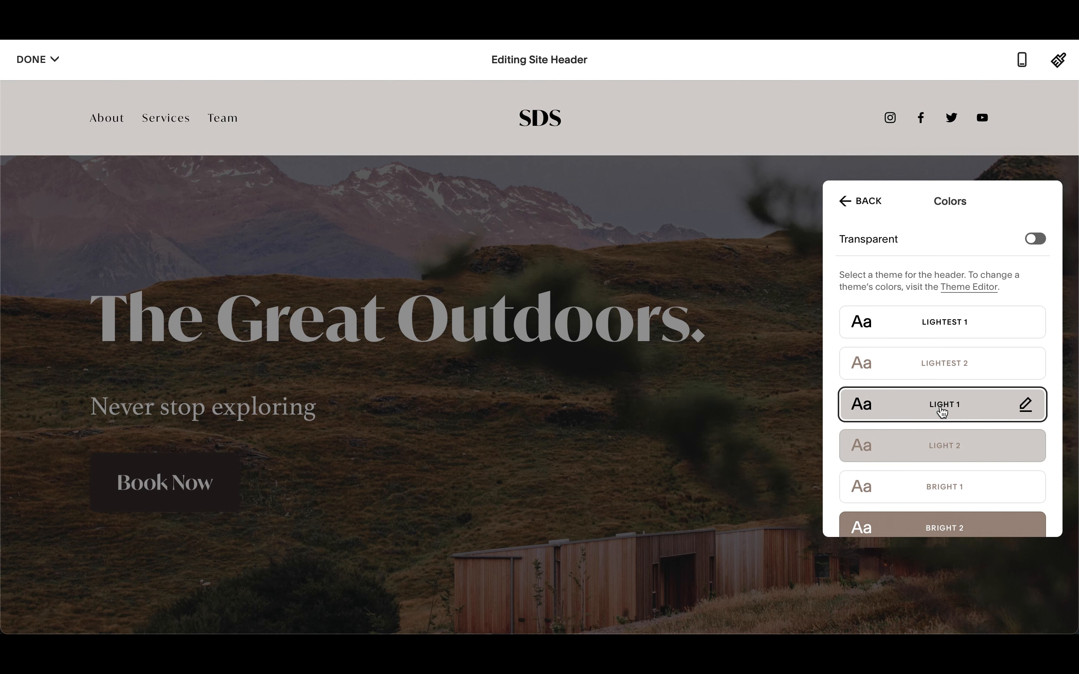
click(936, 450)
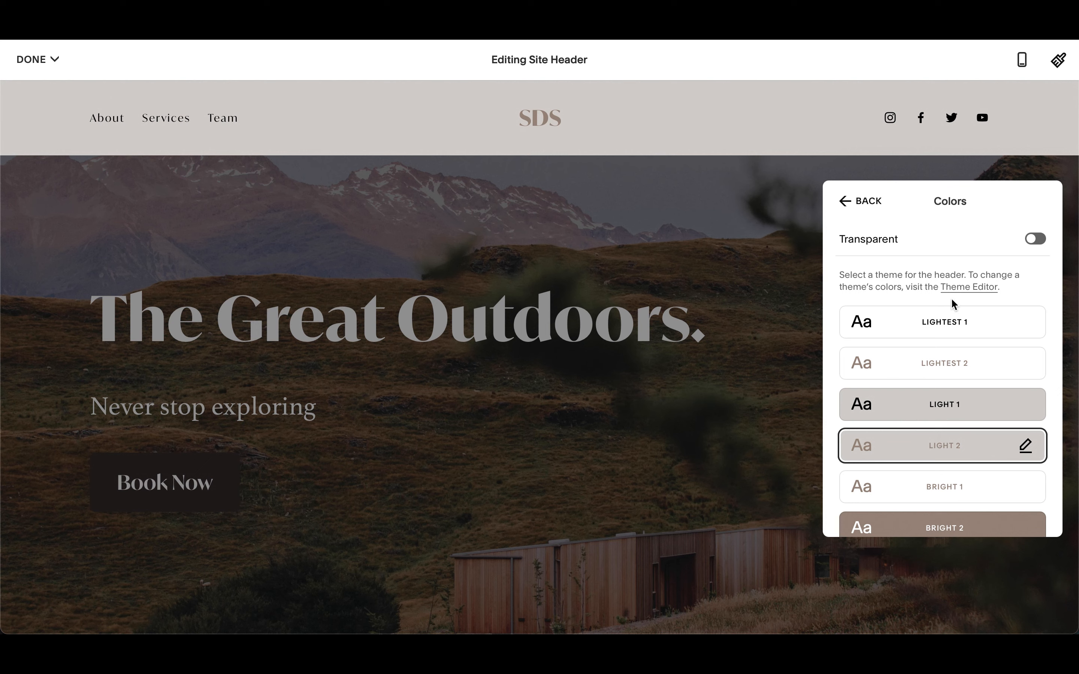
click(961, 500)
click(936, 334)
scroll(939, 401, down, 2)
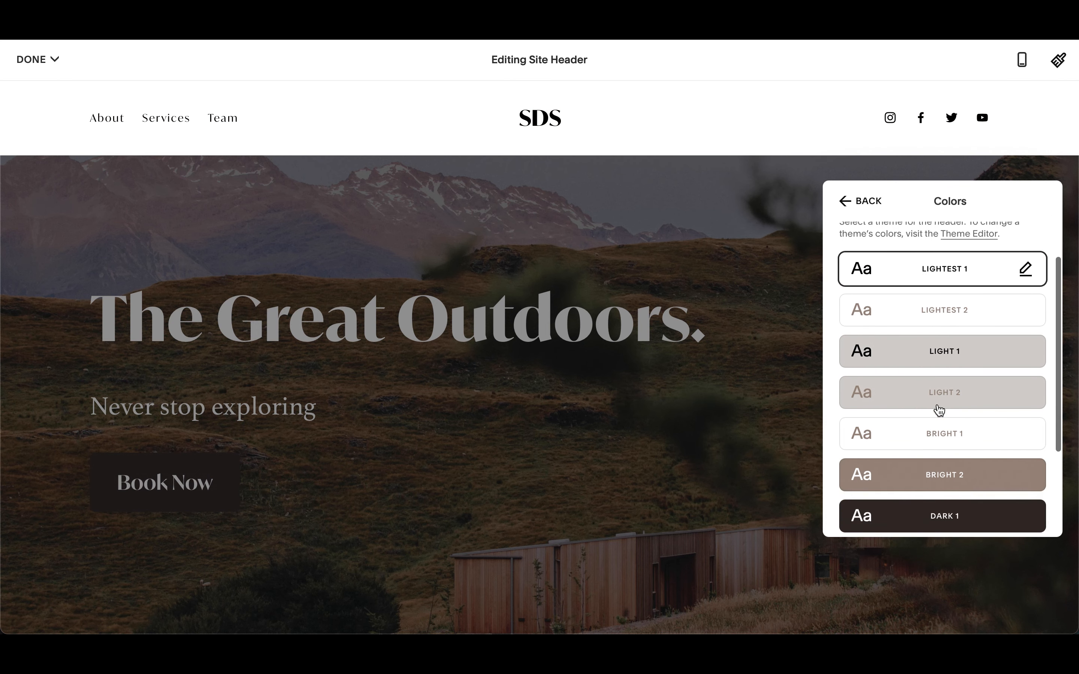
scroll(938, 410, down, 4)
click(938, 507)
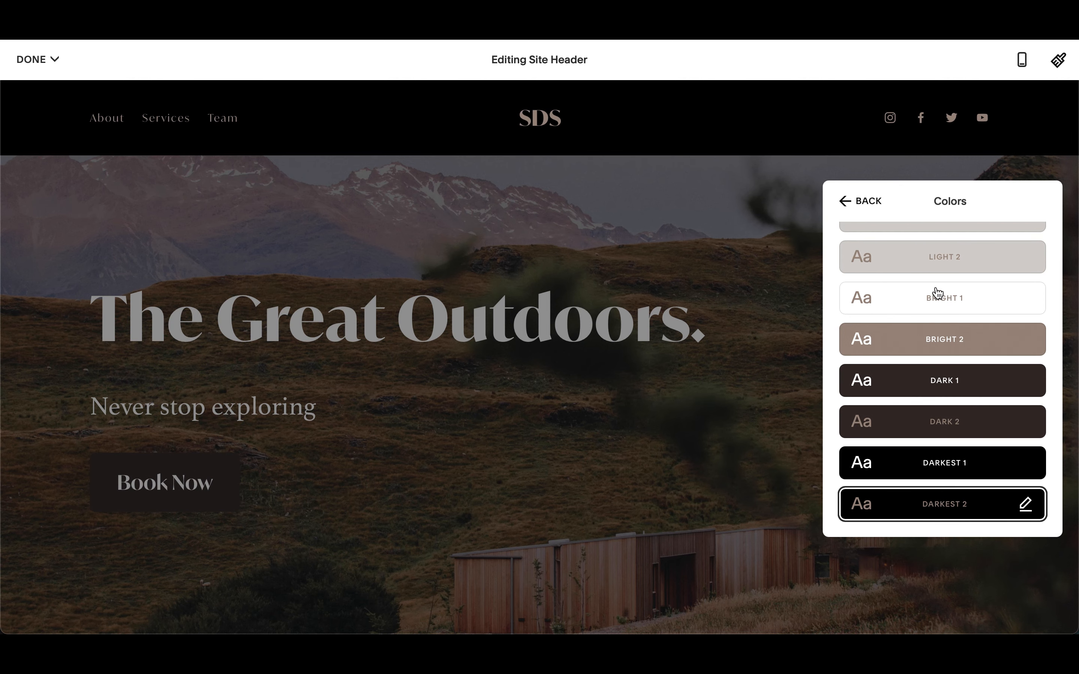
- Make the header transparent
scroll(931, 281, up, 6)
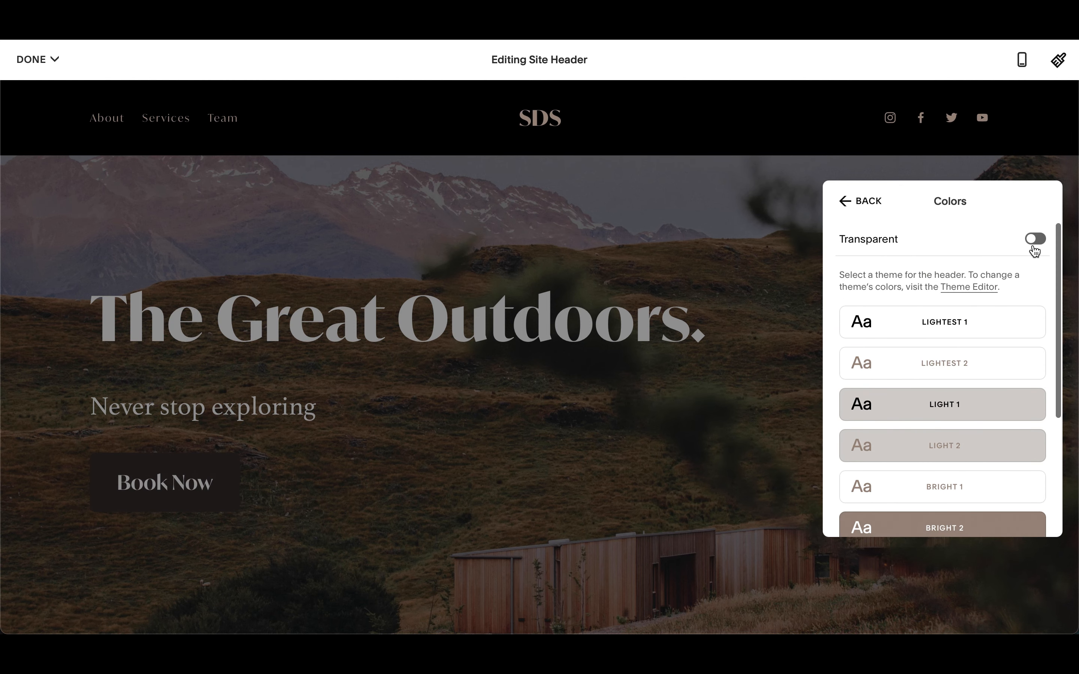
click(1034, 241)
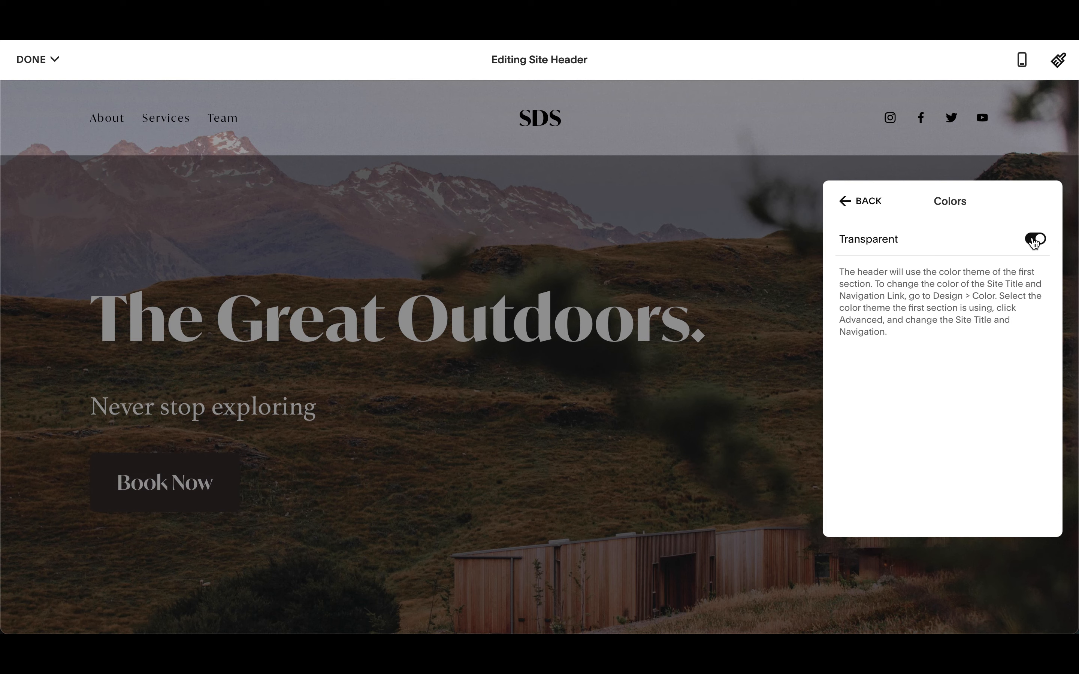
click(860, 202)
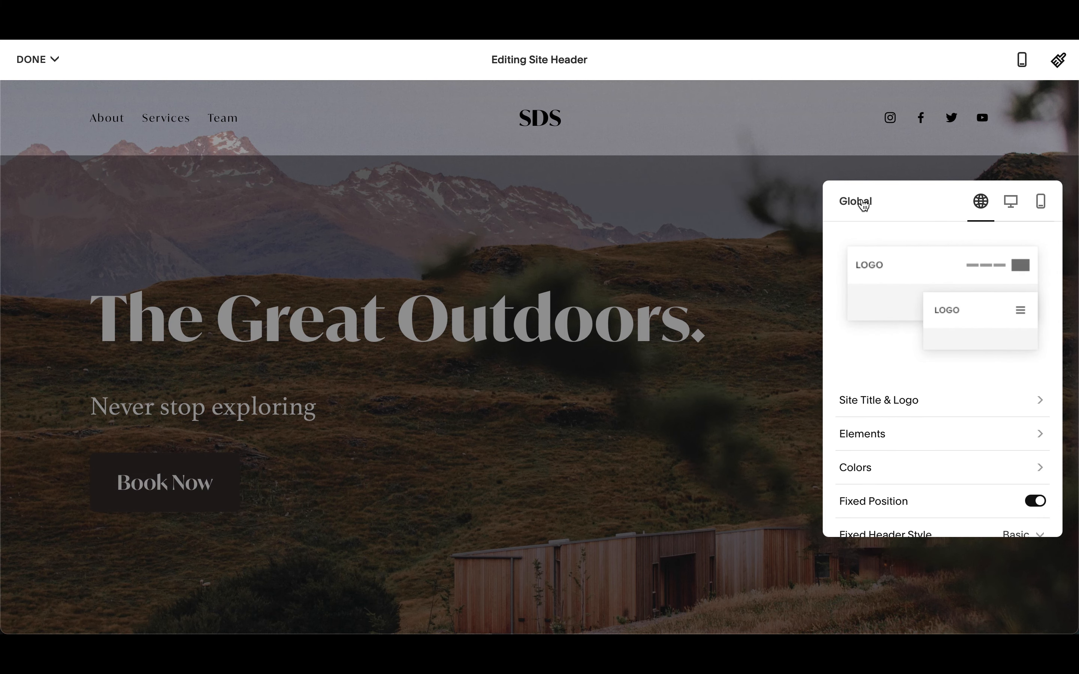
- Review the fixed header style options, keeping Basic
scroll(932, 458, down, 3)
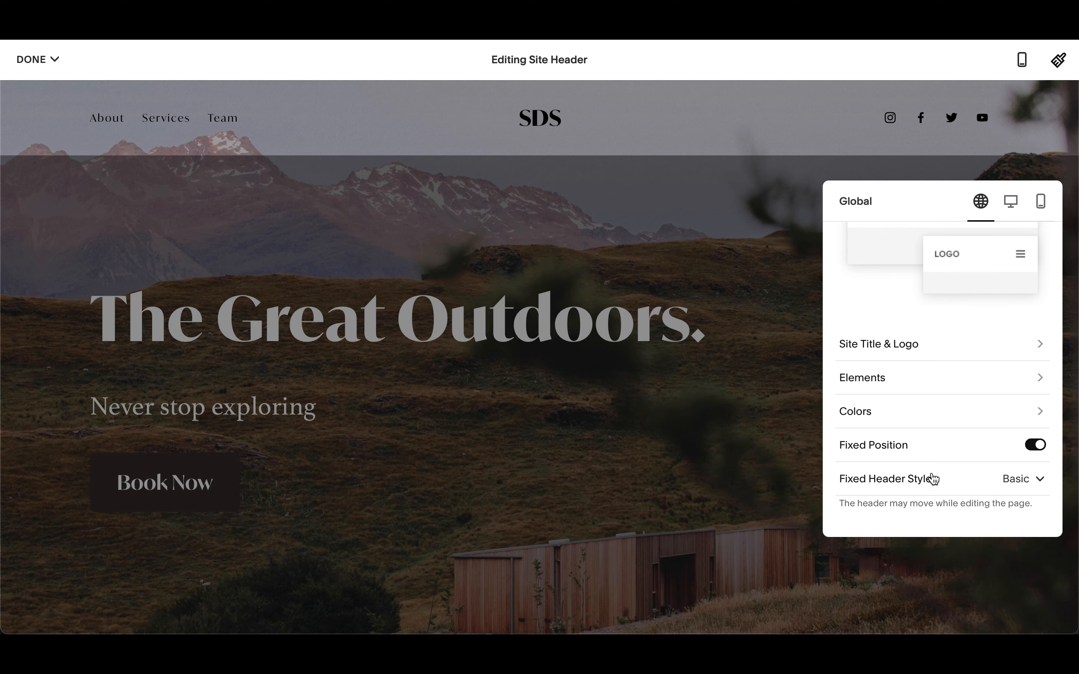
click(1033, 484)
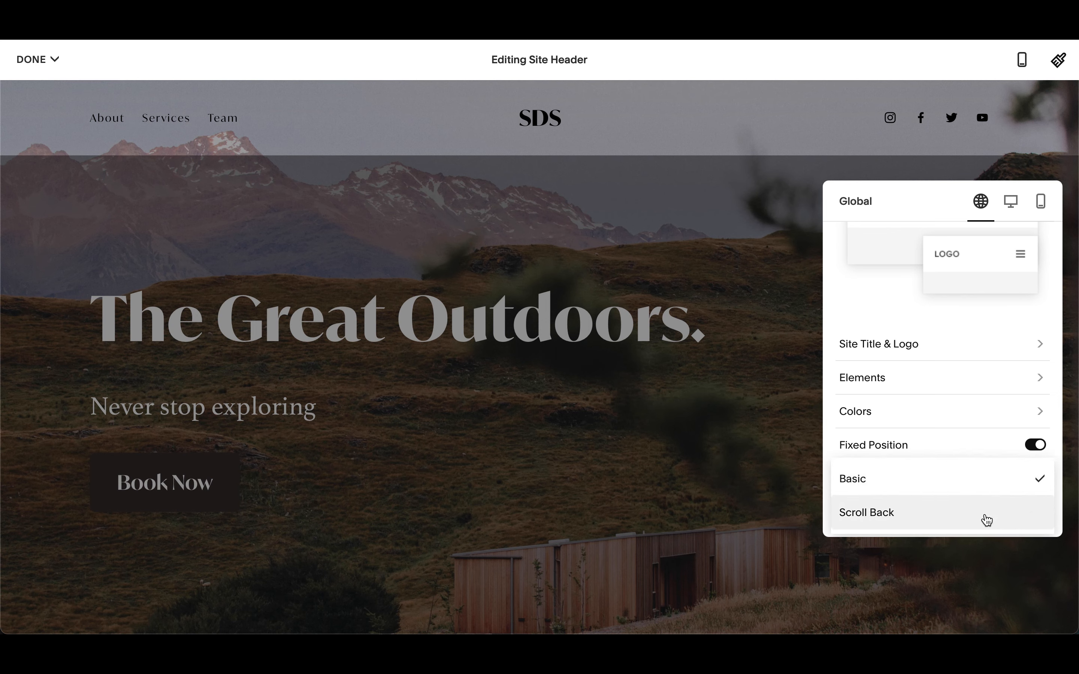
click(982, 490)
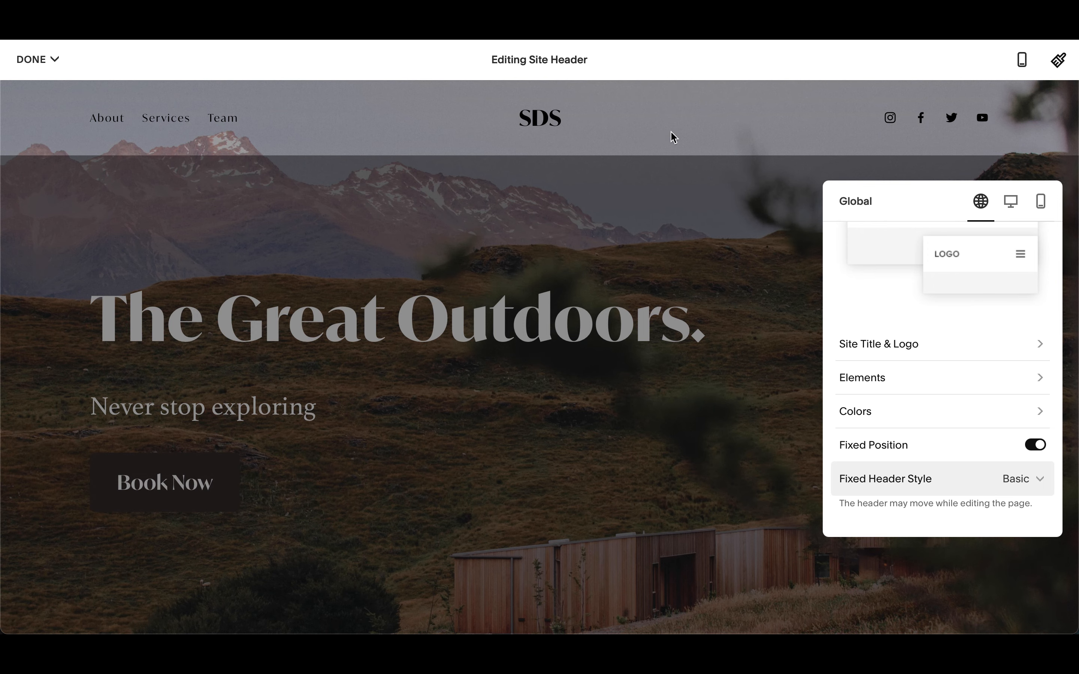
- Save the site header changes
mouse_move(31, 58)
click(37, 88)
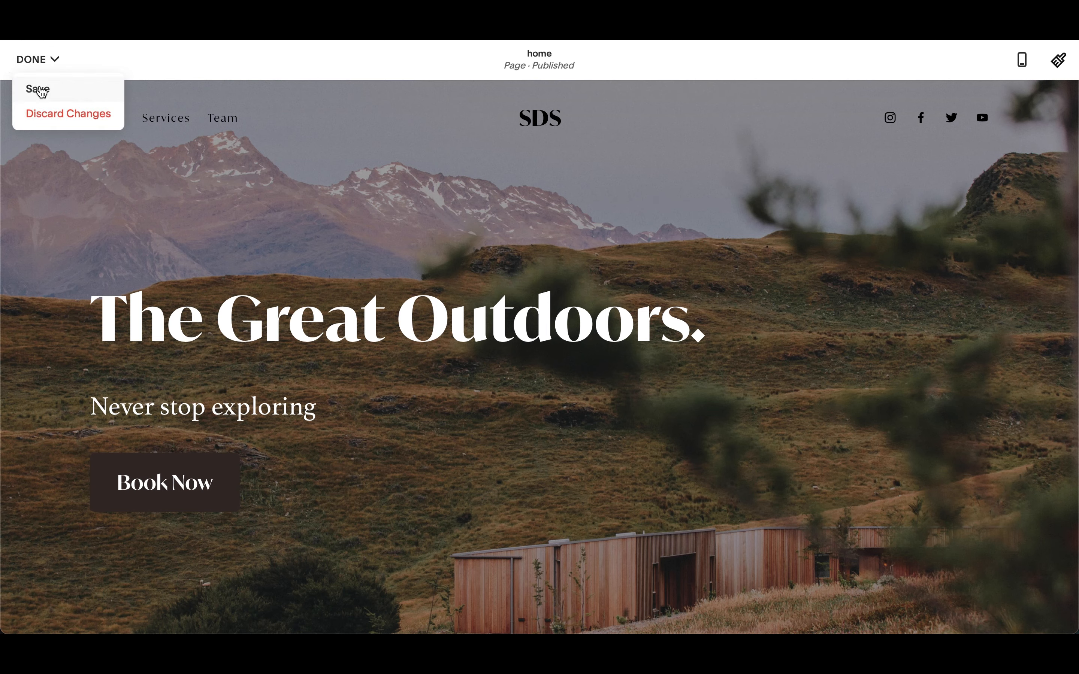
click(40, 90)
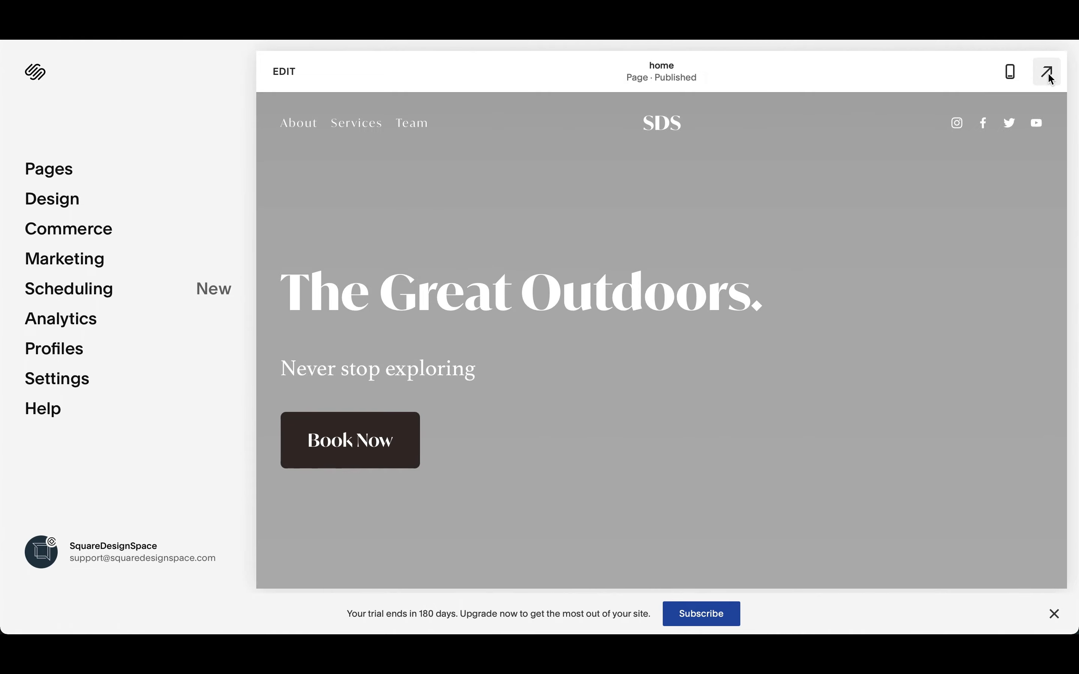
- Preview the site full-screen and scroll through the home page to check how the fixed header behaves
click(1049, 80)
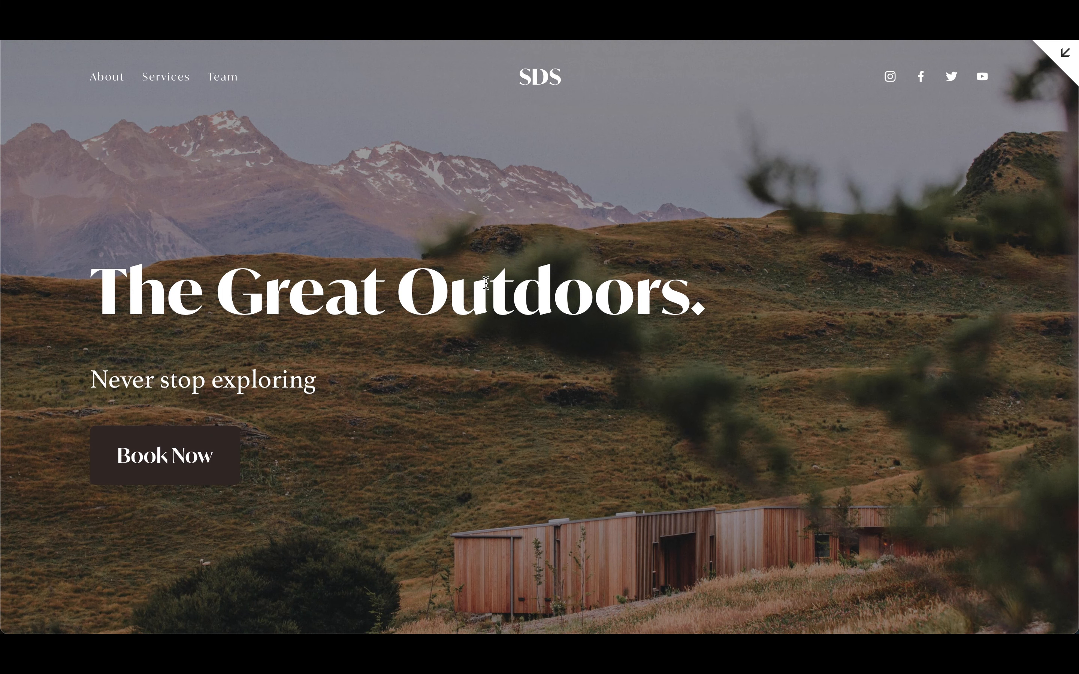
scroll(701, 380, down, 3)
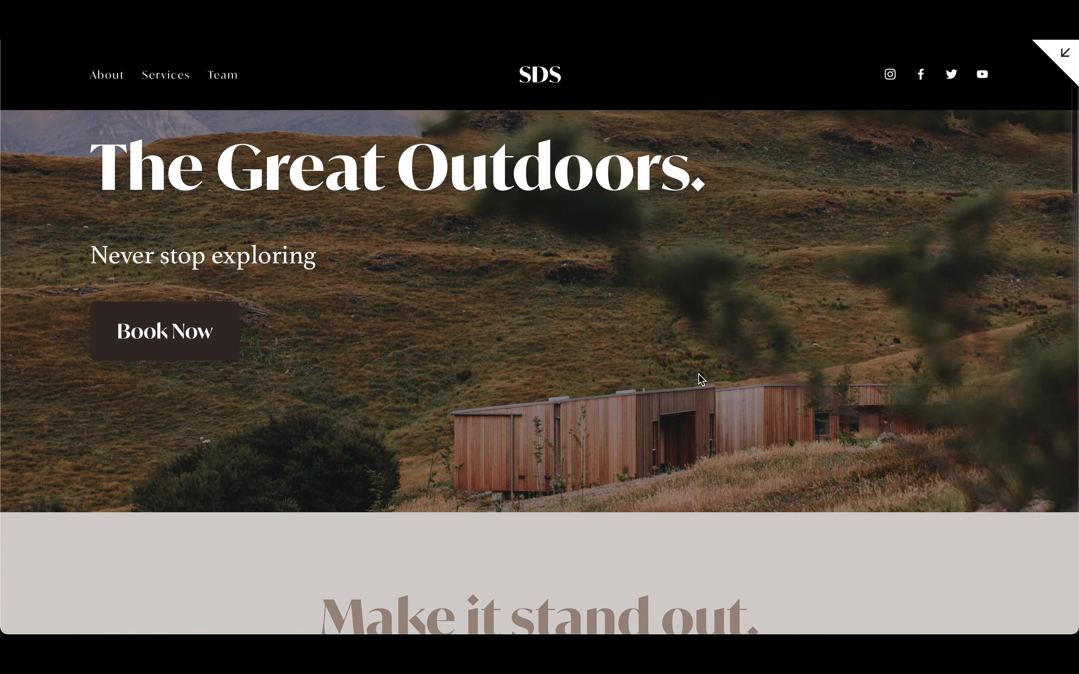
scroll(699, 376, down, 8)
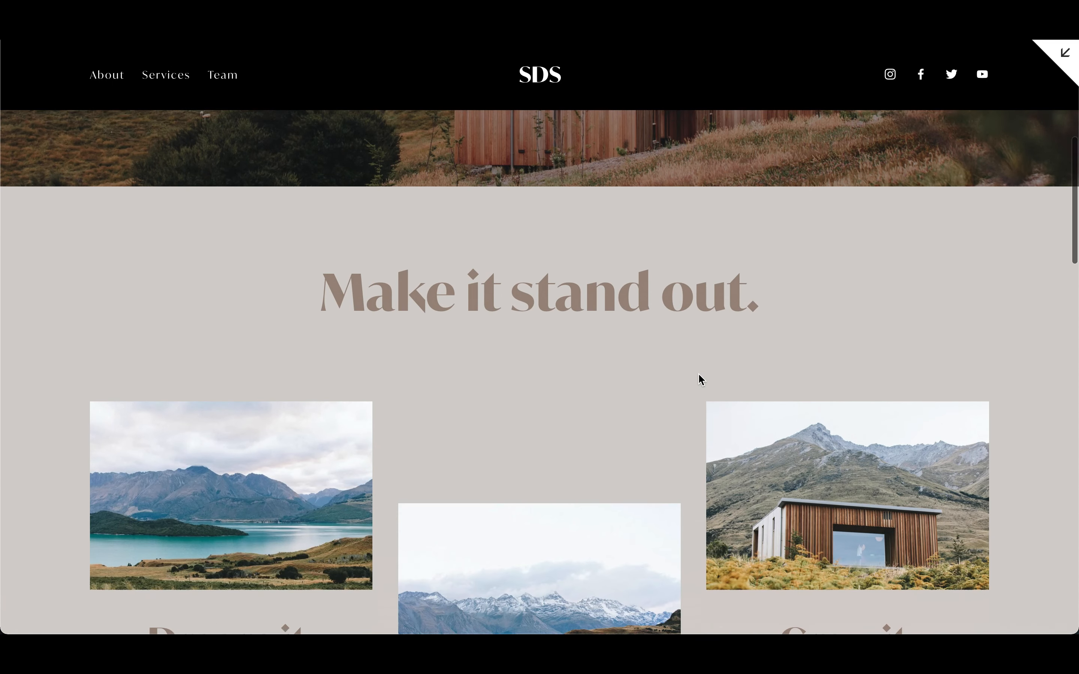
scroll(699, 374, down, 8)
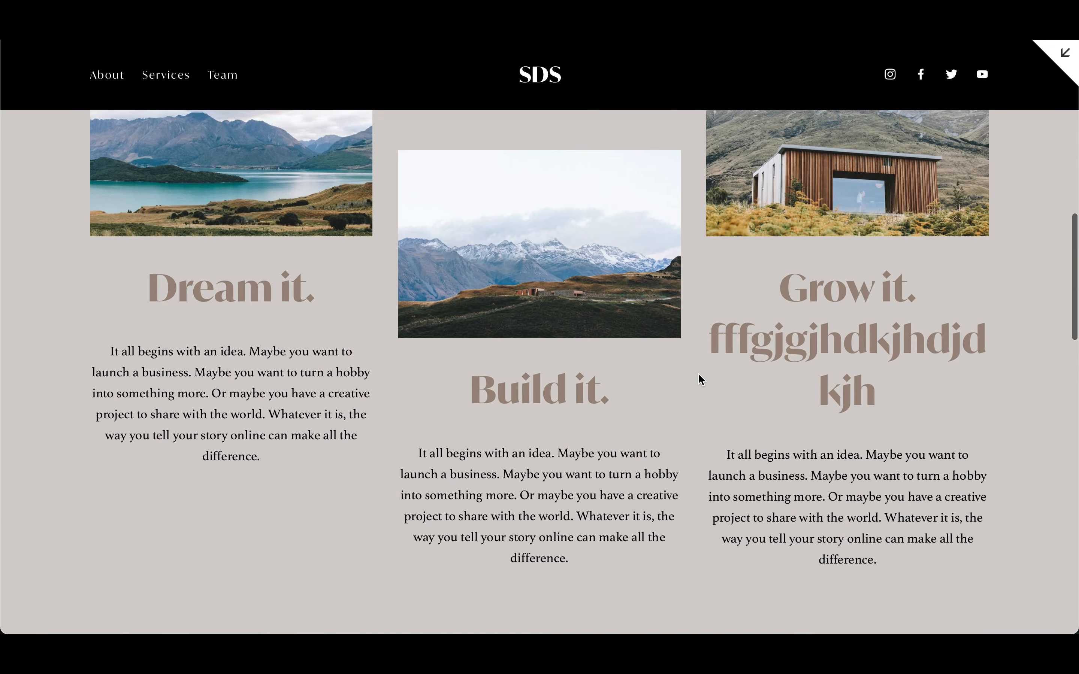
scroll(699, 375, down, 6)
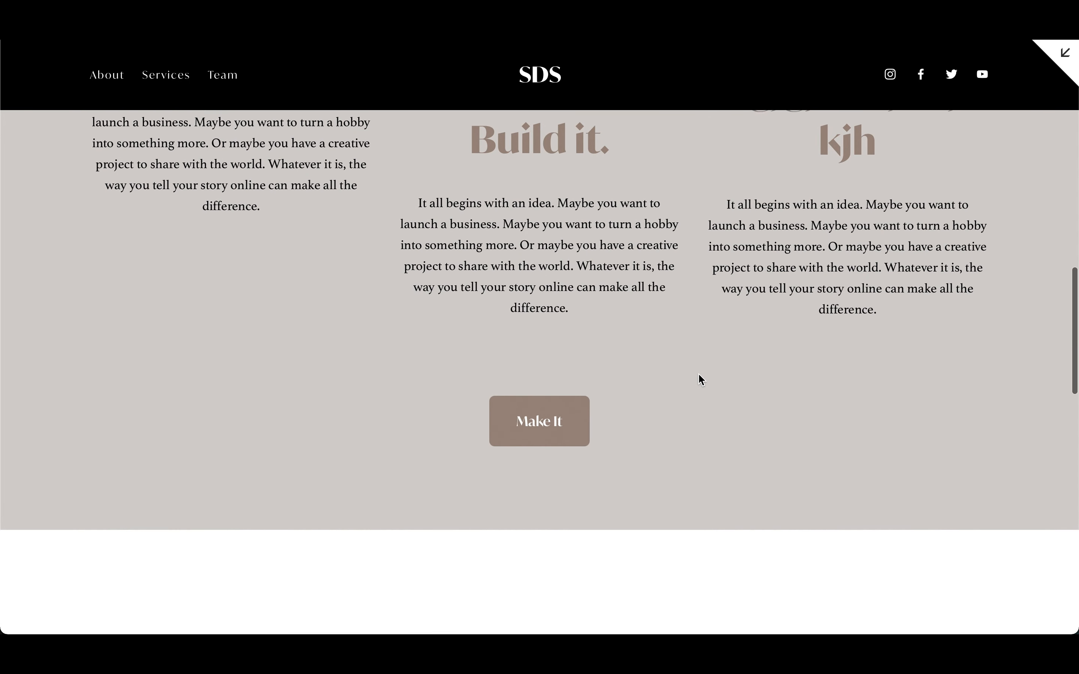
scroll(699, 375, down, 10)
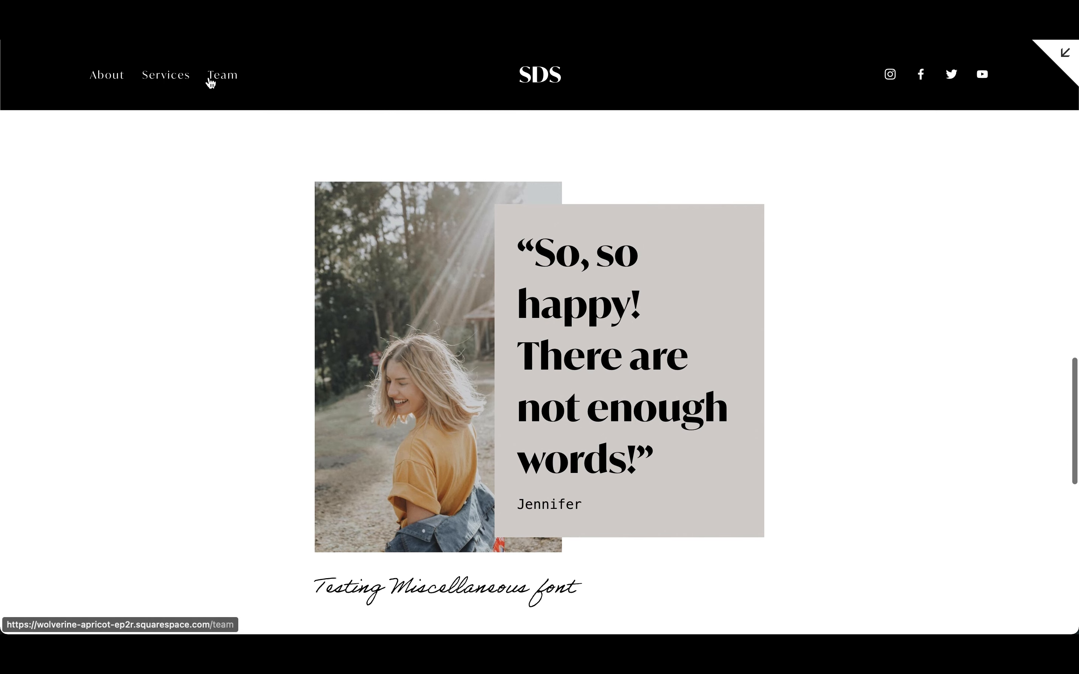
scroll(890, 284, down, 10)
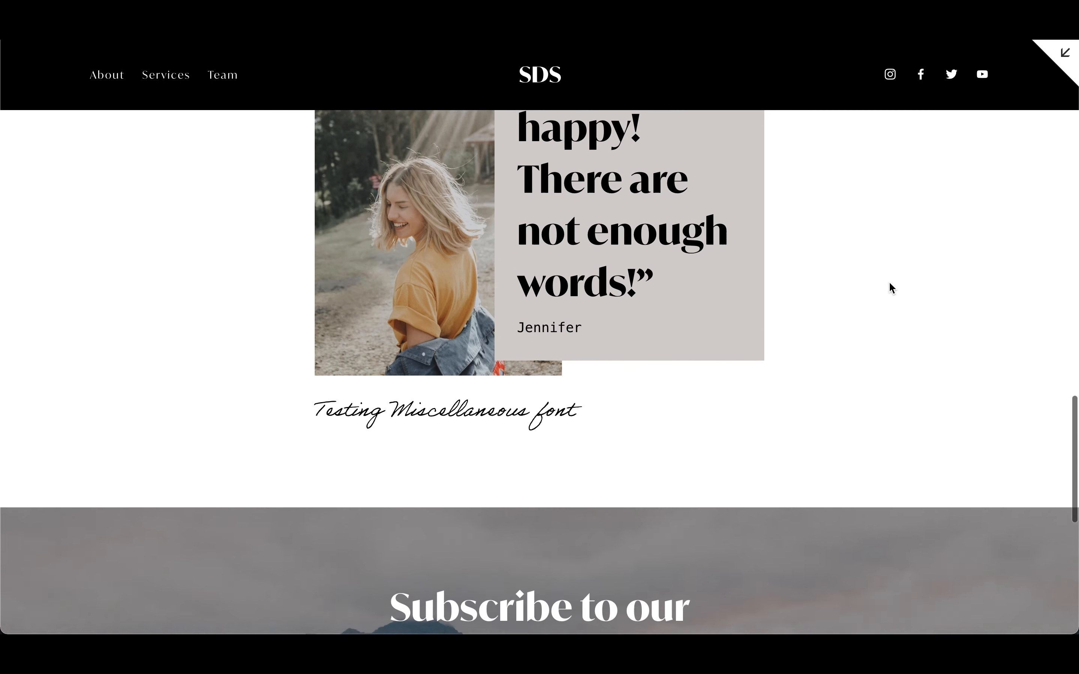
scroll(889, 284, up, 20)
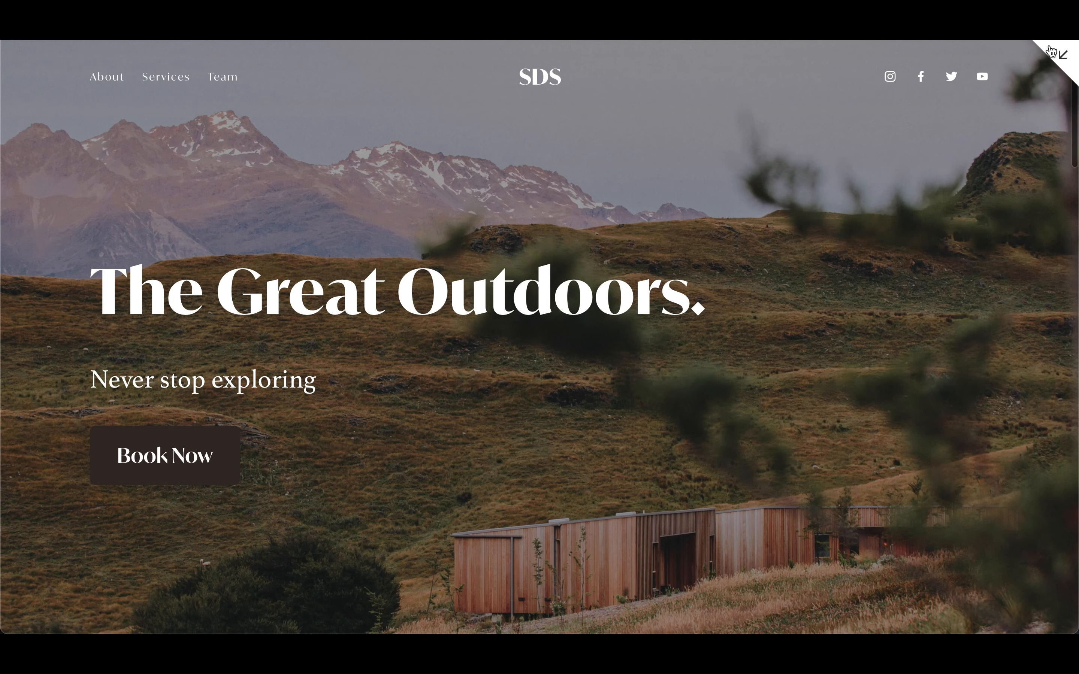
click(1070, 54)
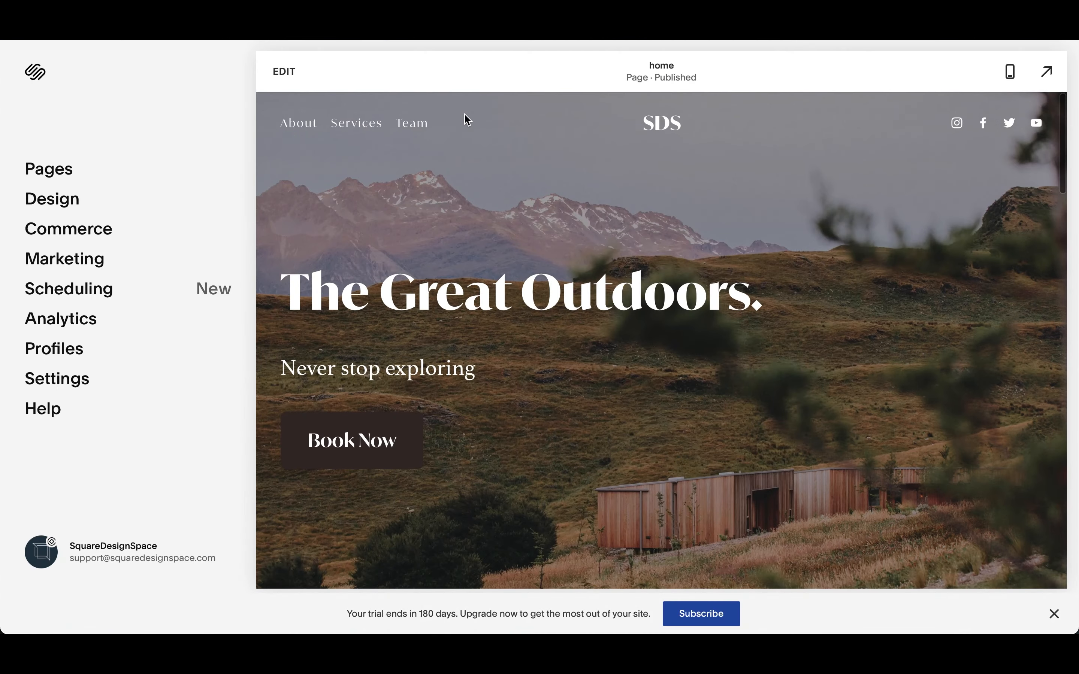
- Reopen the site header settings and set the fixed header style to Scroll Back
click(287, 76)
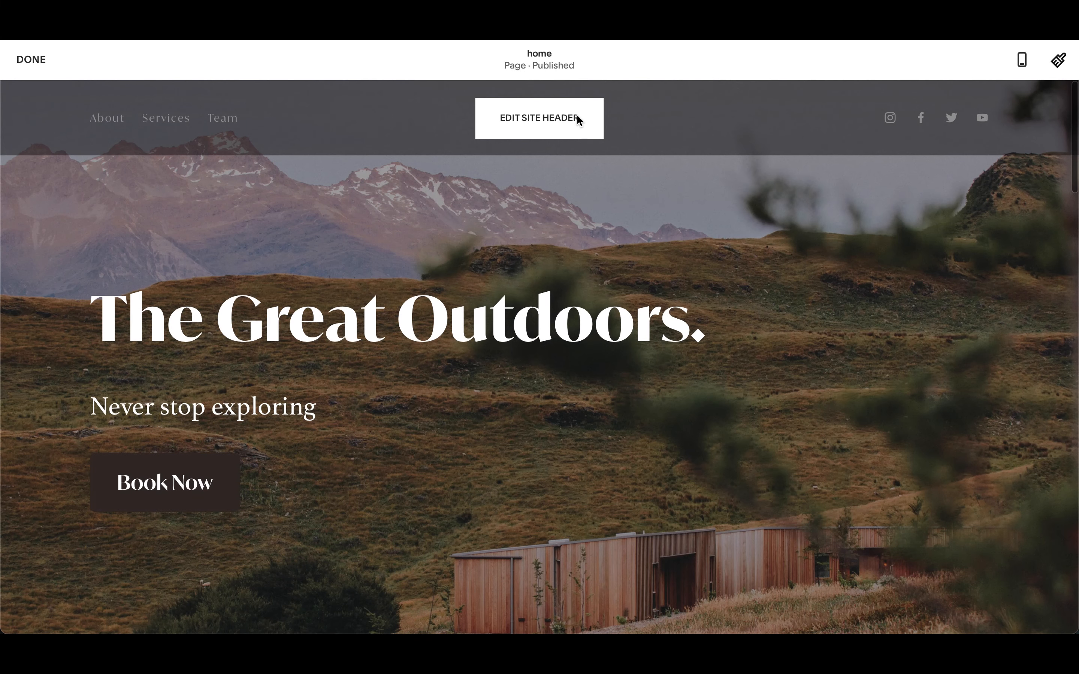
click(577, 117)
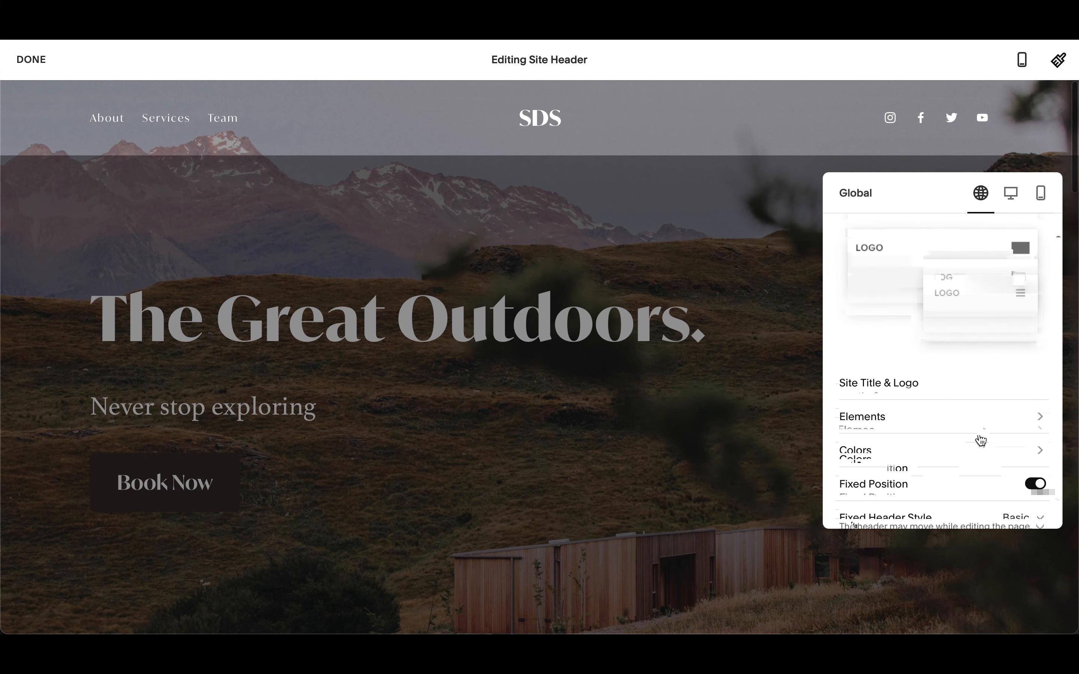
click(1030, 474)
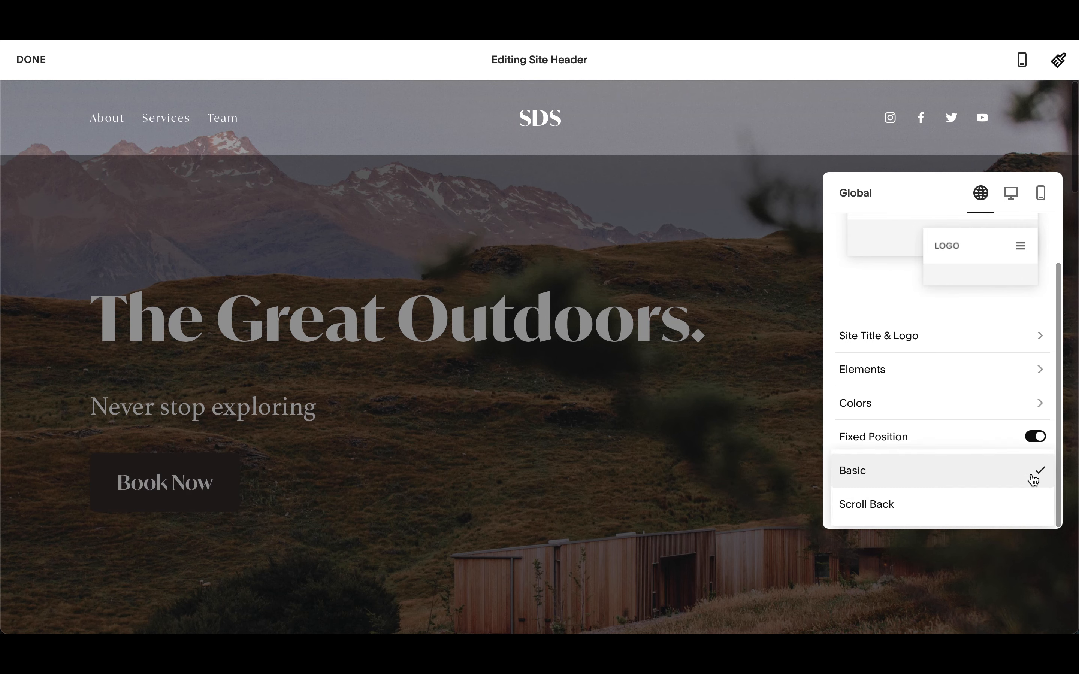
click(965, 508)
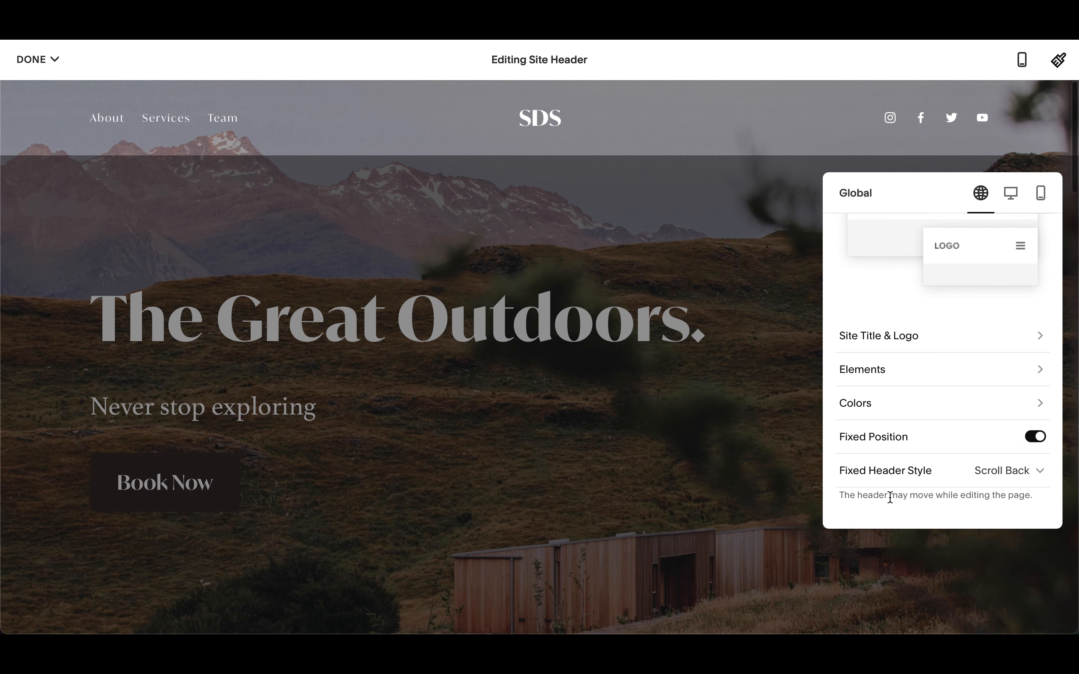
- Save the site header changes
click(37, 59)
click(40, 91)
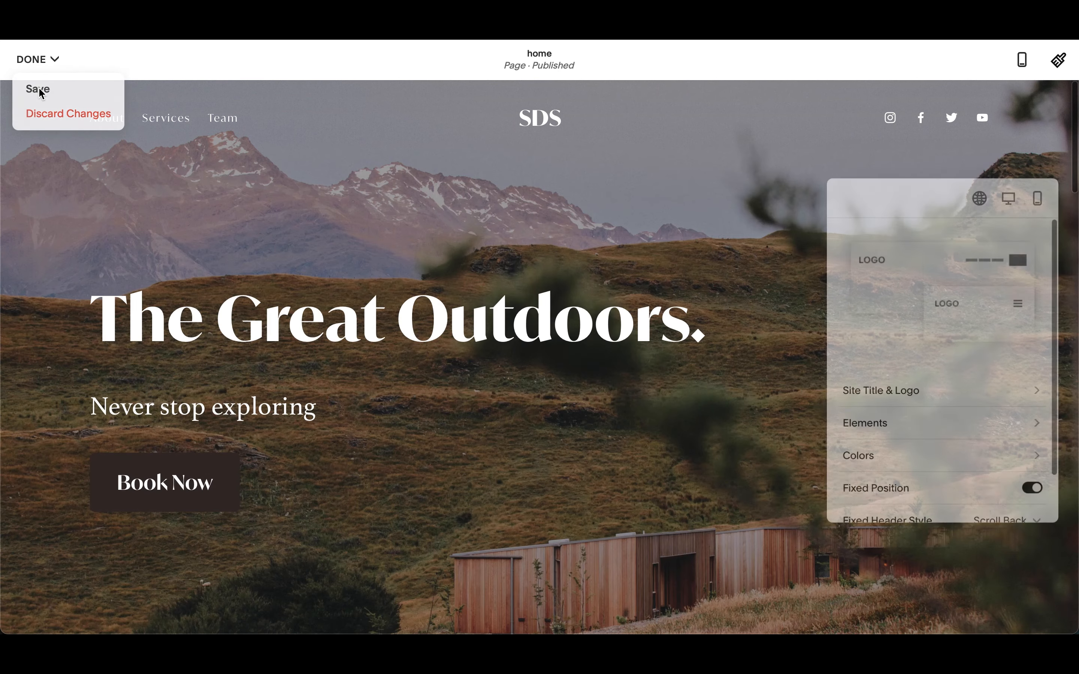
click(39, 59)
click(42, 89)
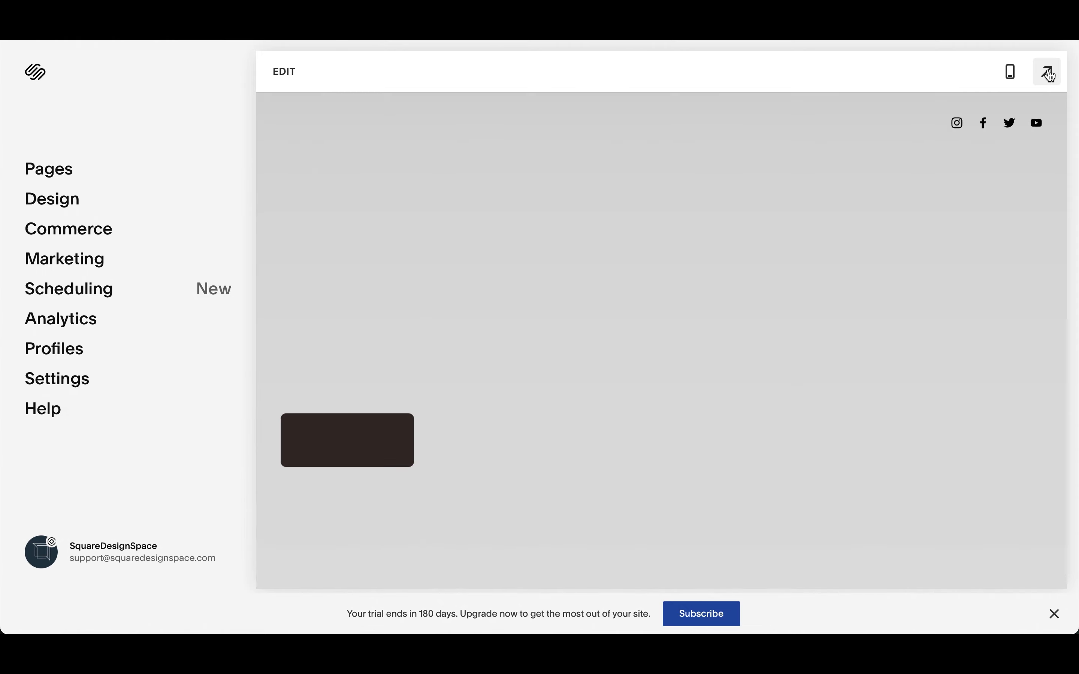
- Preview the site full-screen and scroll down and up the page to check the Scroll Back header behaviour
click(1048, 73)
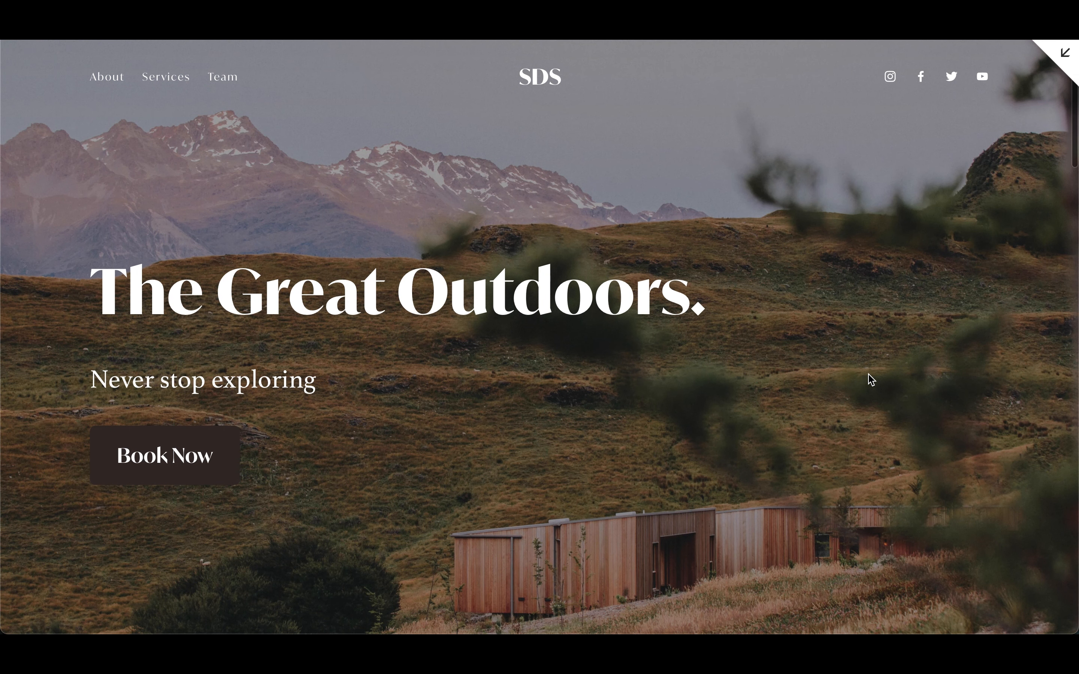
scroll(870, 380, down, 5)
scroll(869, 375, down, 7)
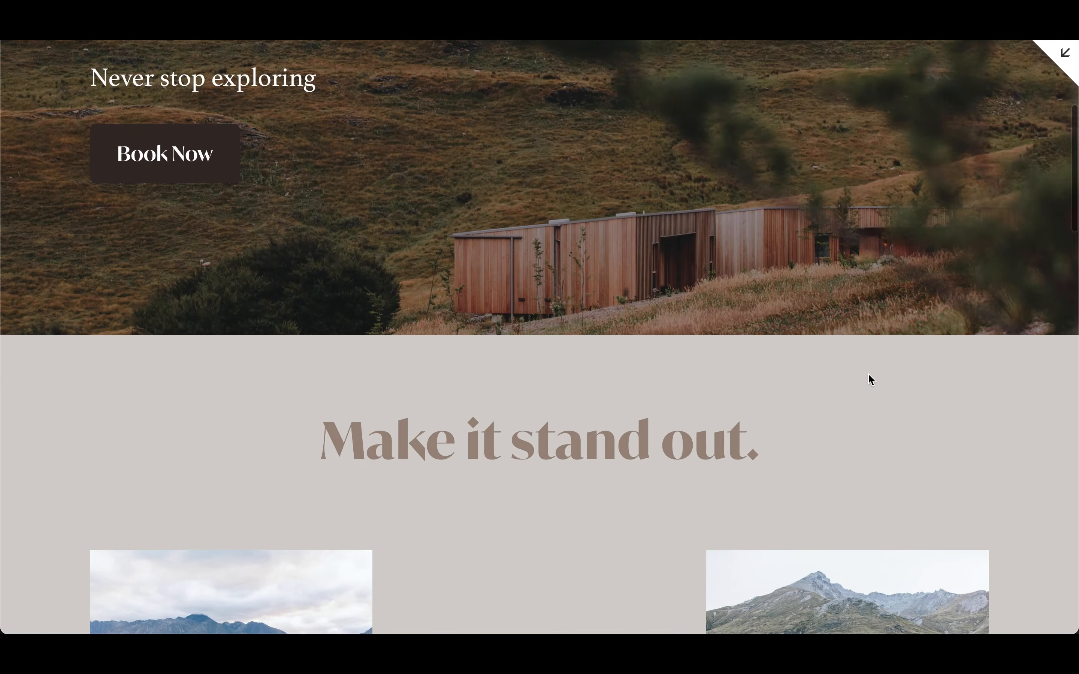
scroll(868, 376, down, 12)
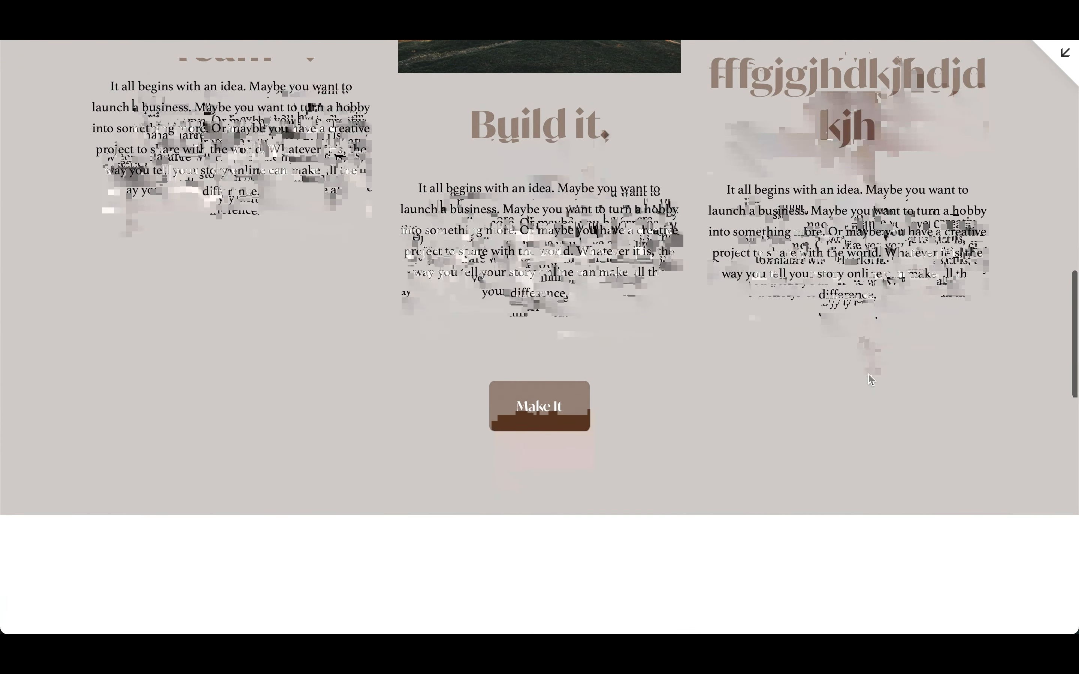
scroll(870, 377, up, 6)
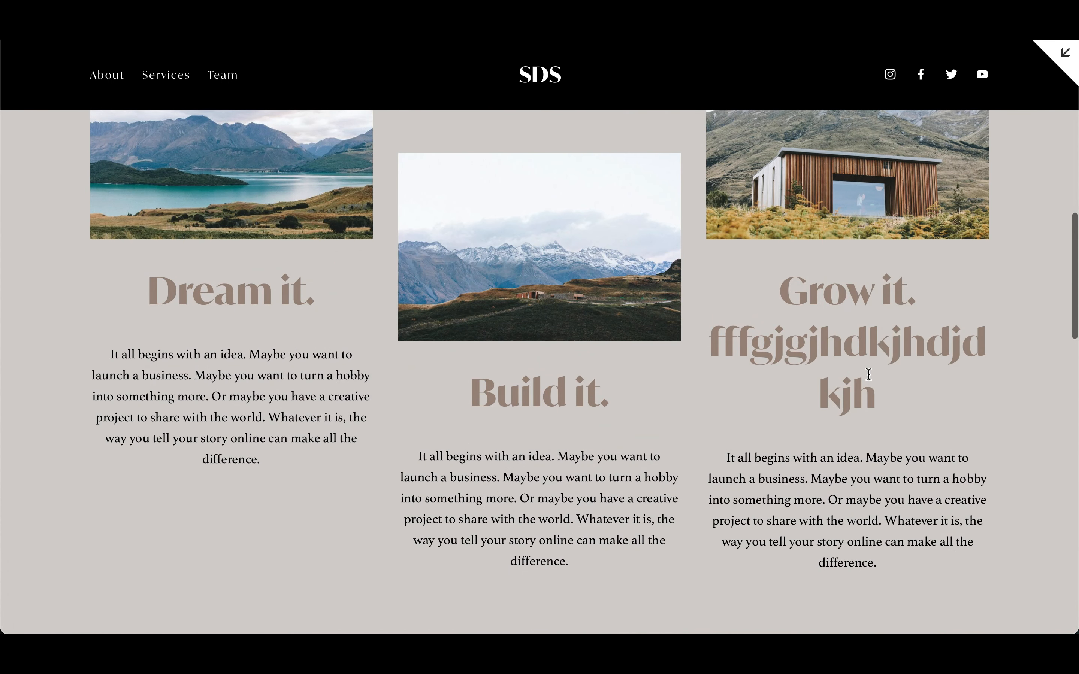
scroll(868, 375, up, 7)
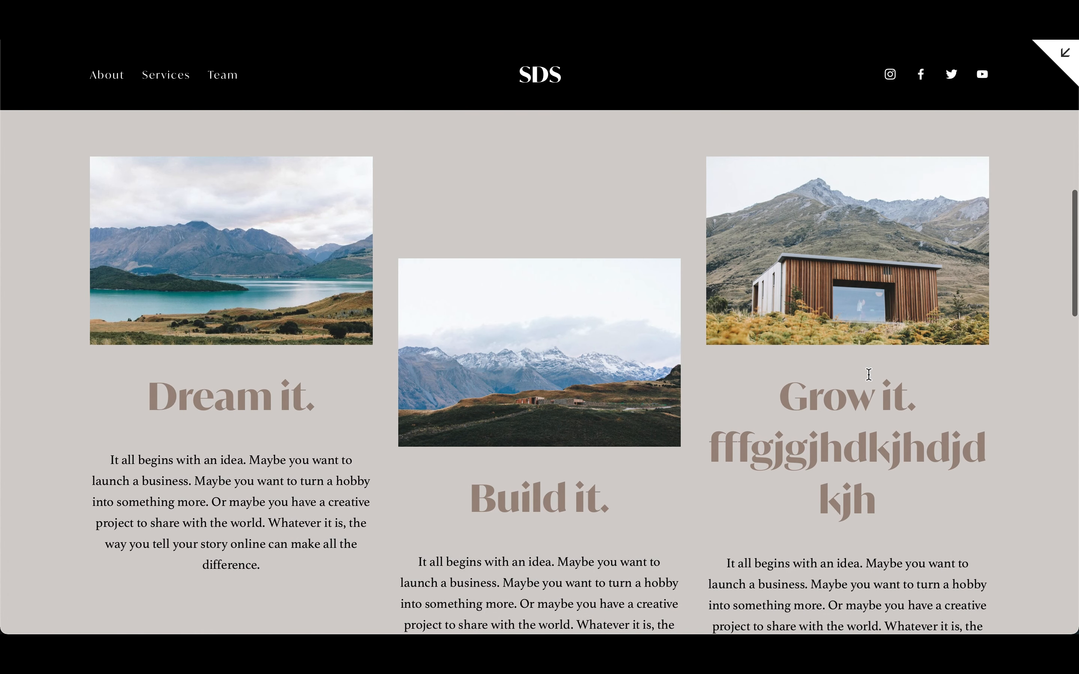
scroll(868, 374, down, 9)
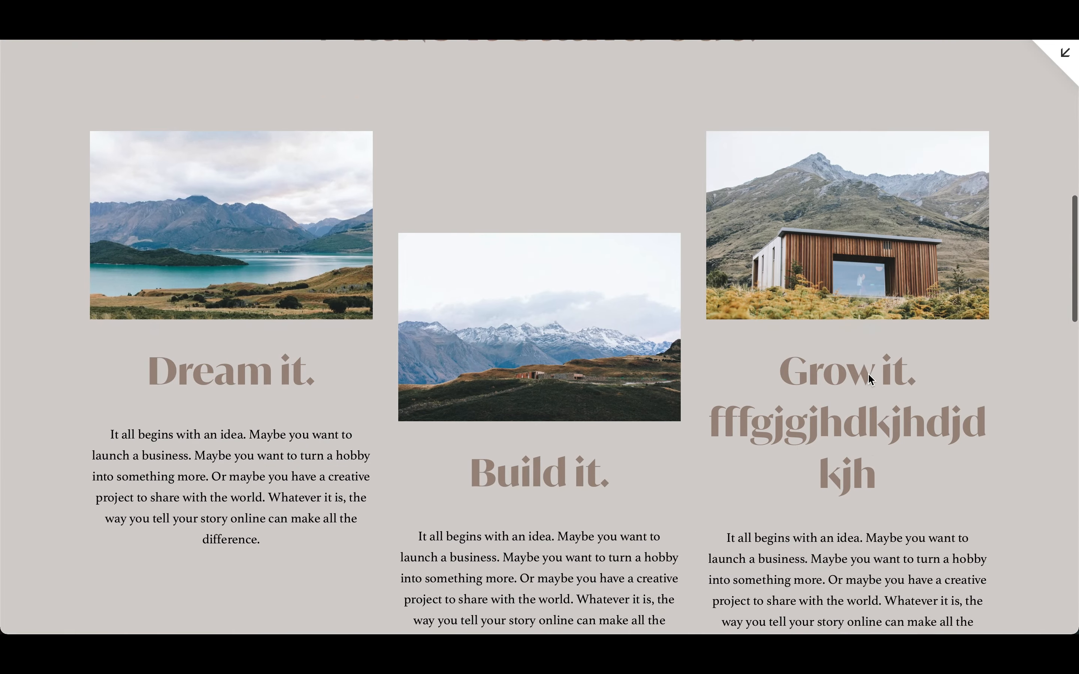
scroll(869, 378, down, 10)
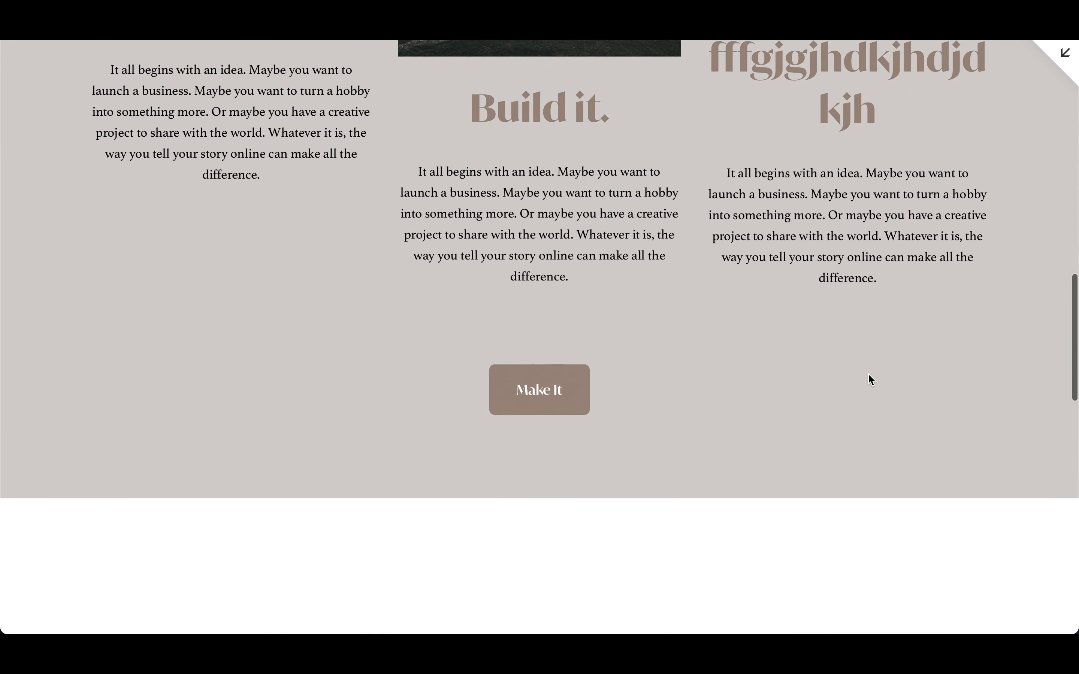
scroll(870, 378, down, 10)
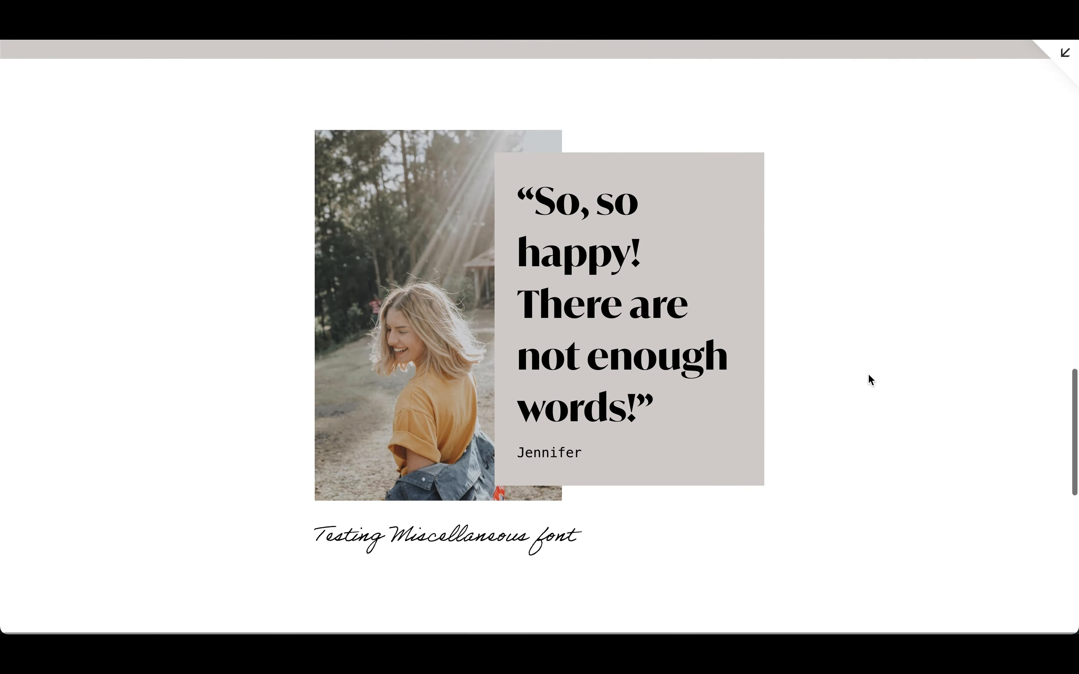
scroll(869, 379, down, 6)
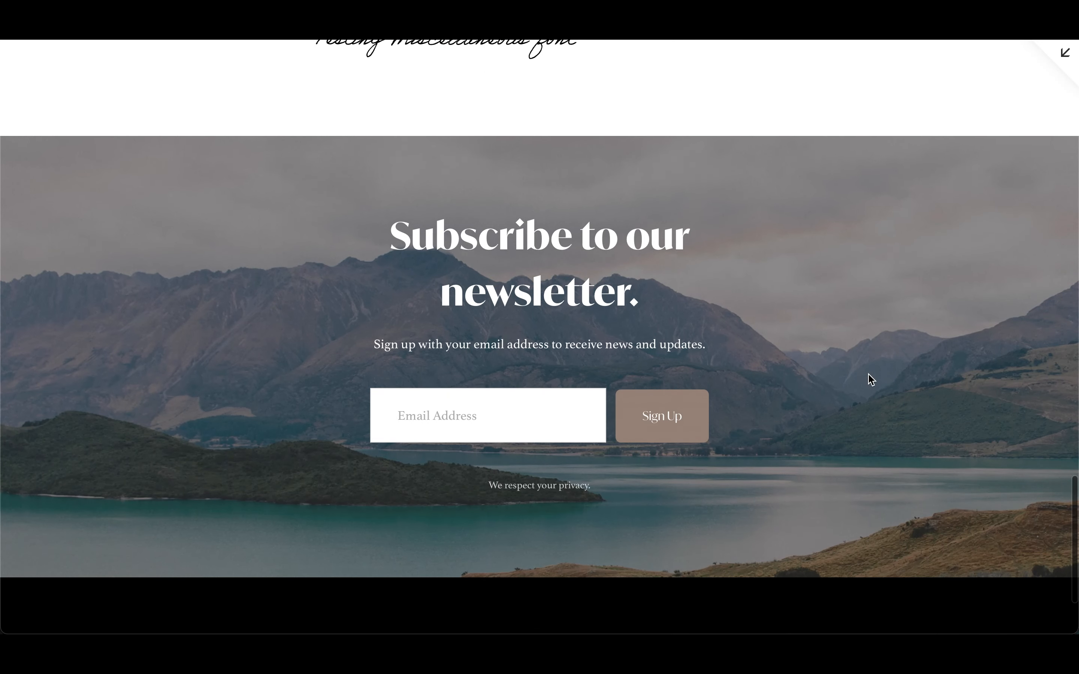
scroll(870, 379, up, 7)
scroll(869, 379, up, 6)
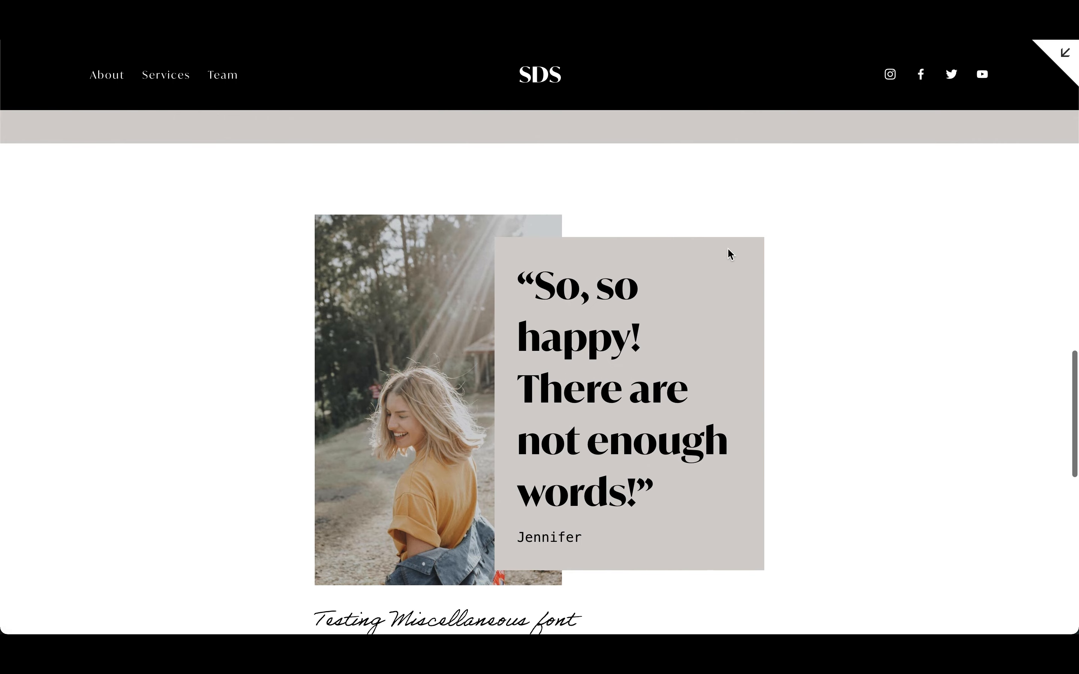
scroll(728, 248, up, 20)
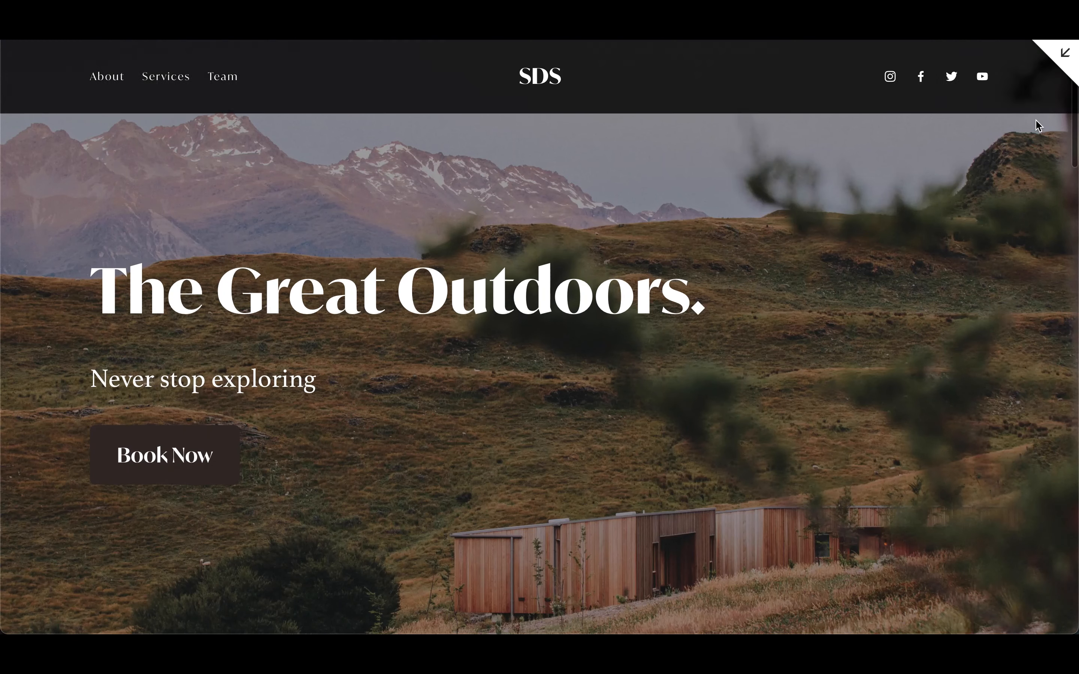
click(1064, 57)
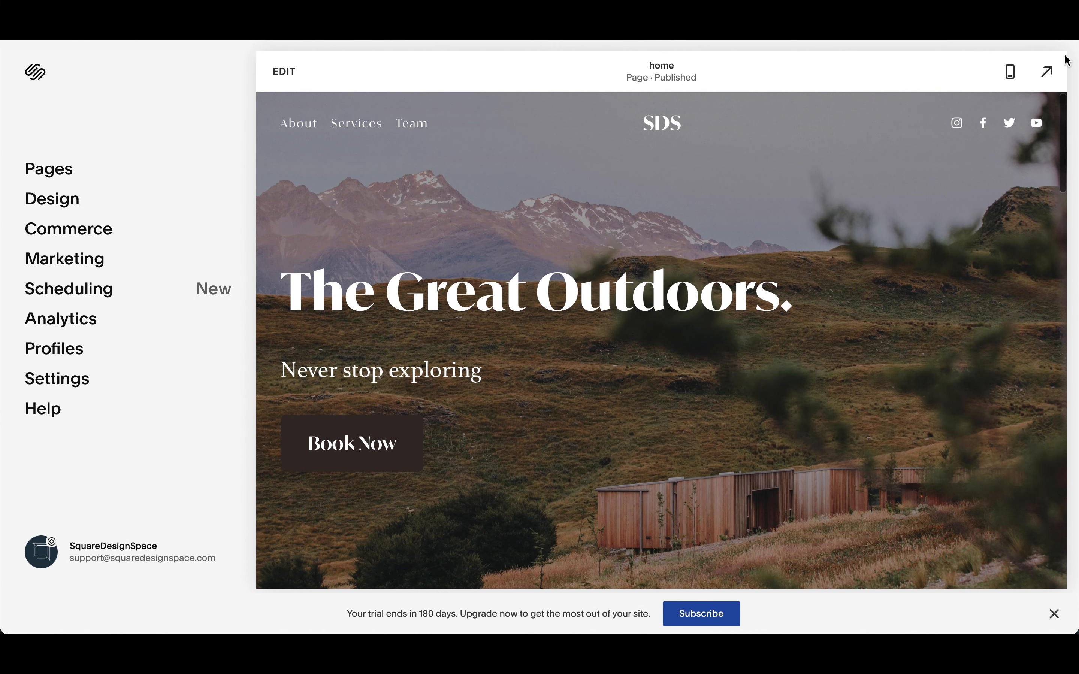
- Open the site header's desktop settings and compare the Full and Inset header widths, keeping Inset
click(298, 87)
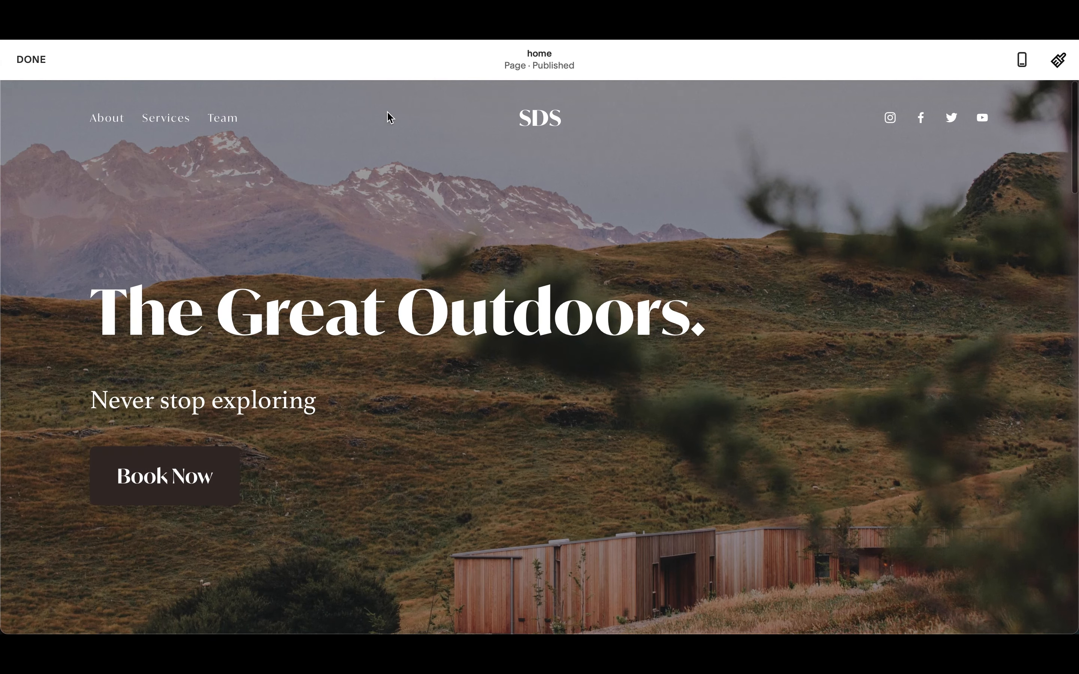
mouse_move(572, 143)
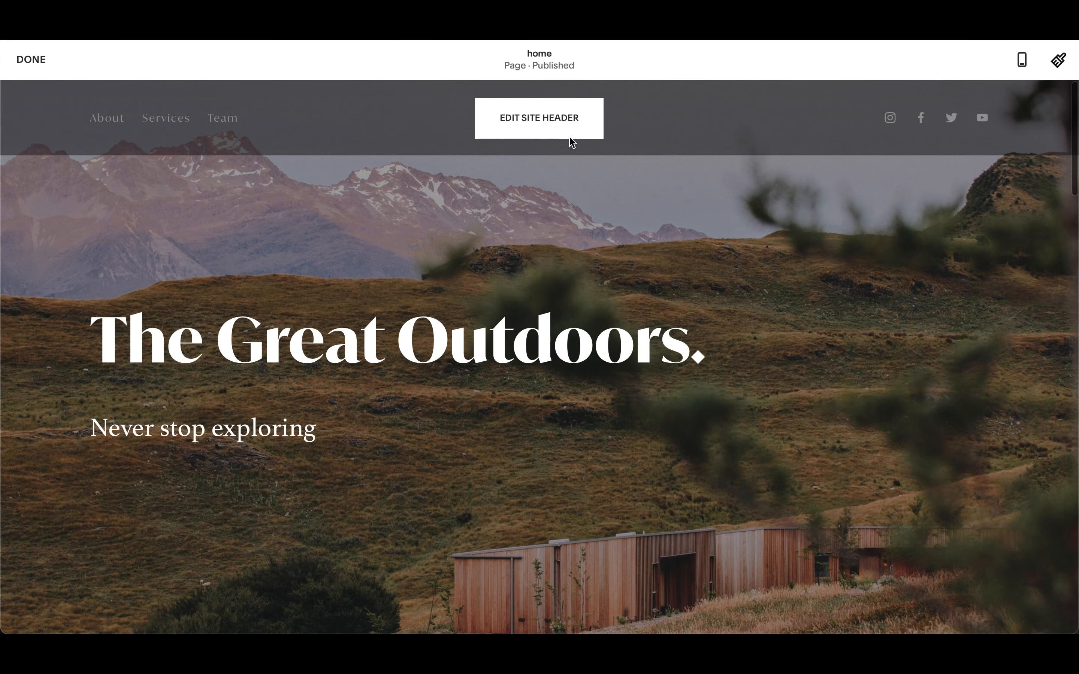
click(550, 126)
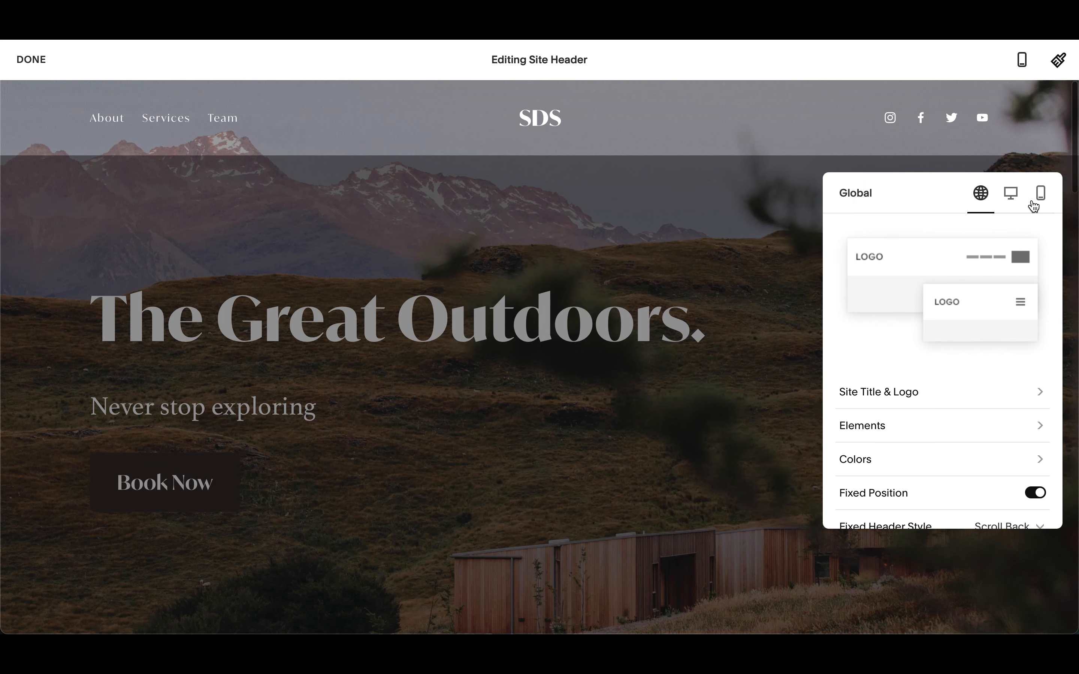
click(1011, 198)
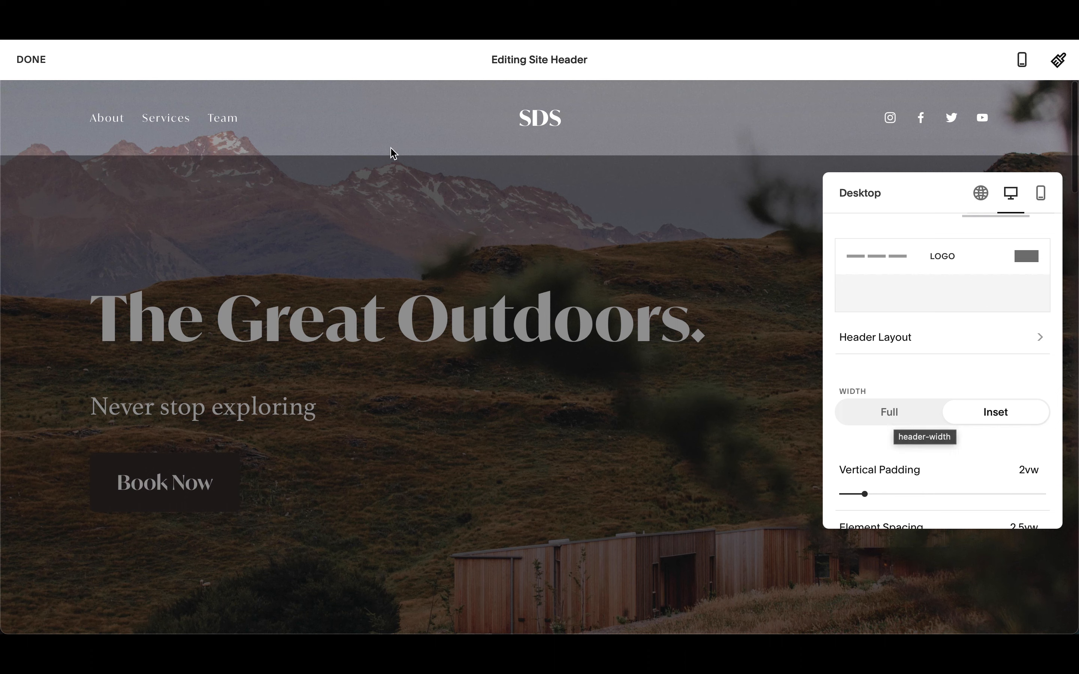
click(886, 420)
click(887, 424)
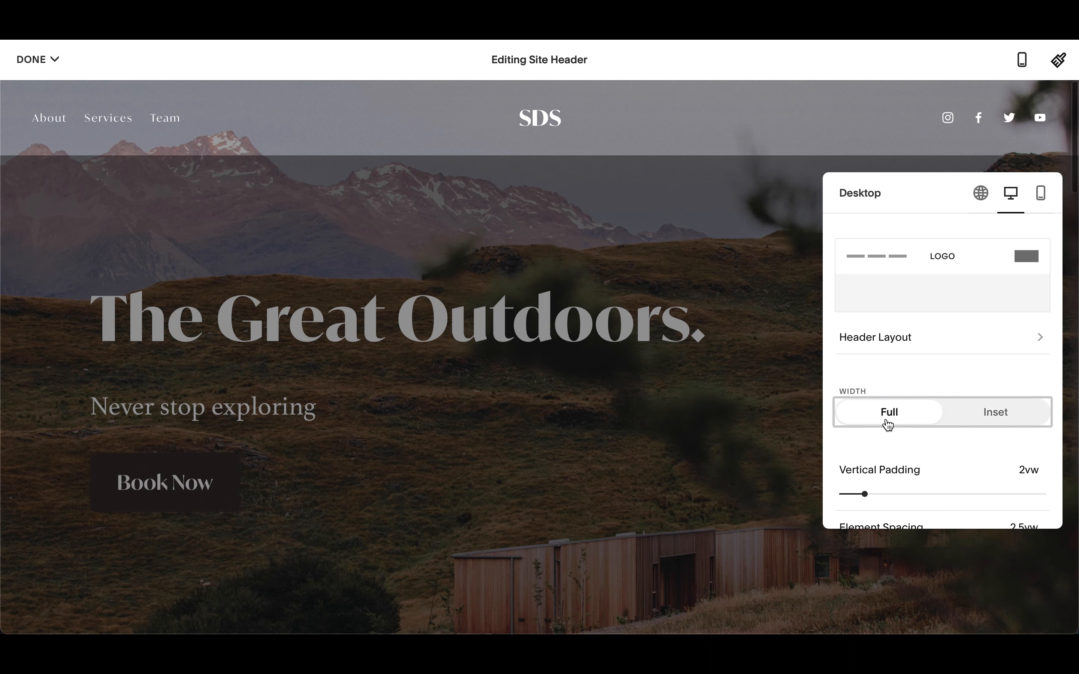
click(995, 417)
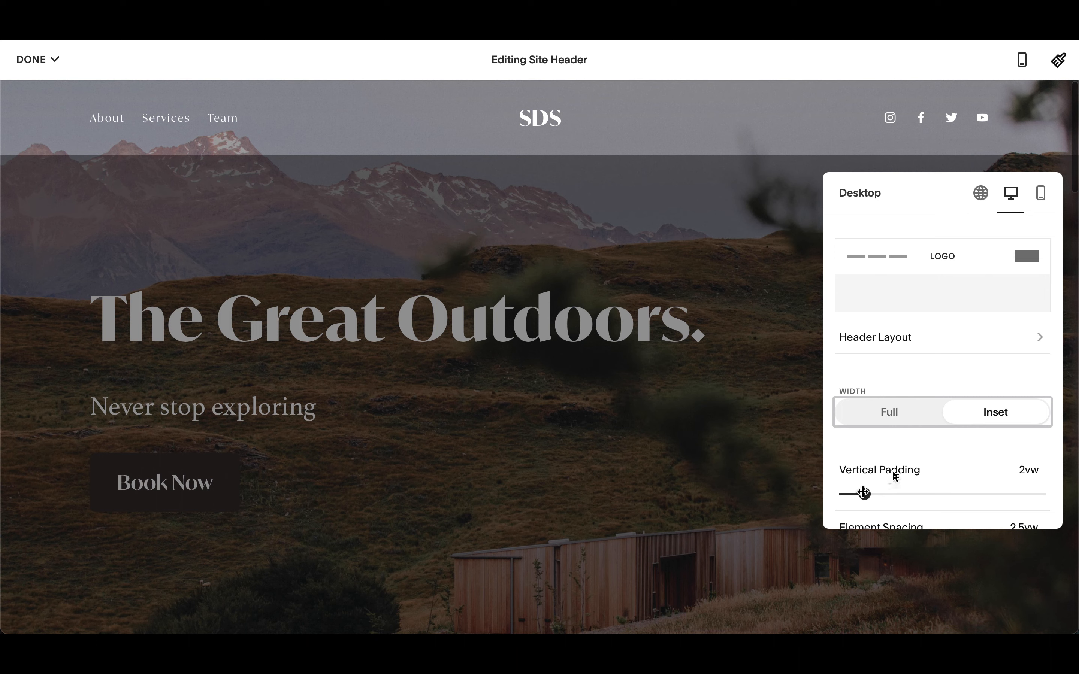
- Set the header's vertical padding to 1.7vw
drag(865, 493, 826, 497)
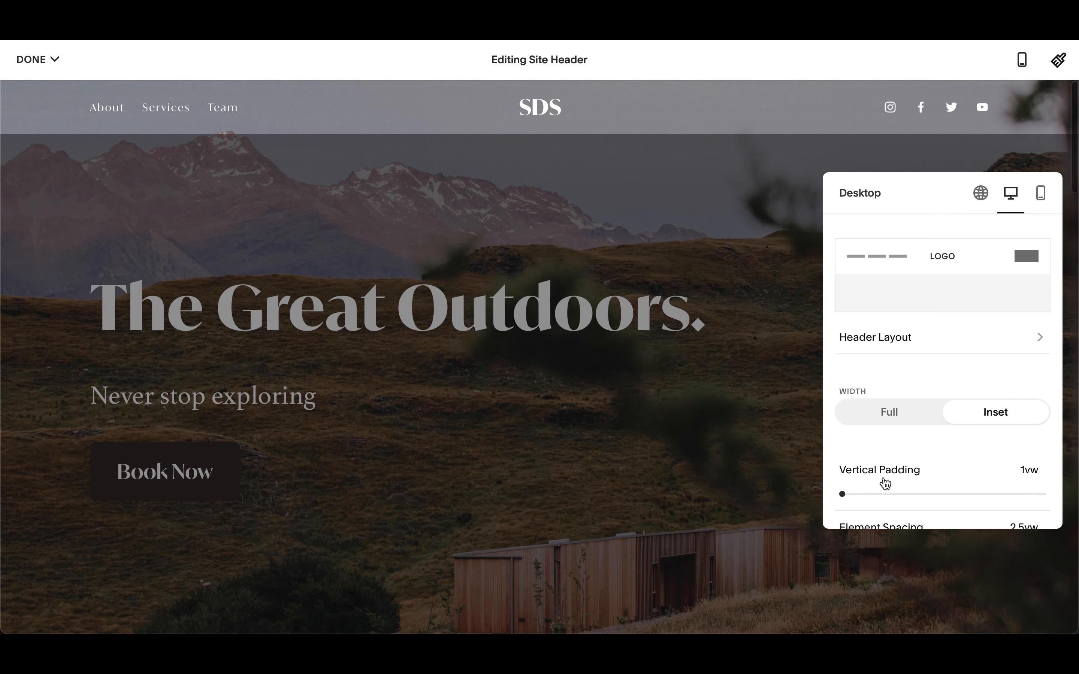
drag(872, 499, 857, 494)
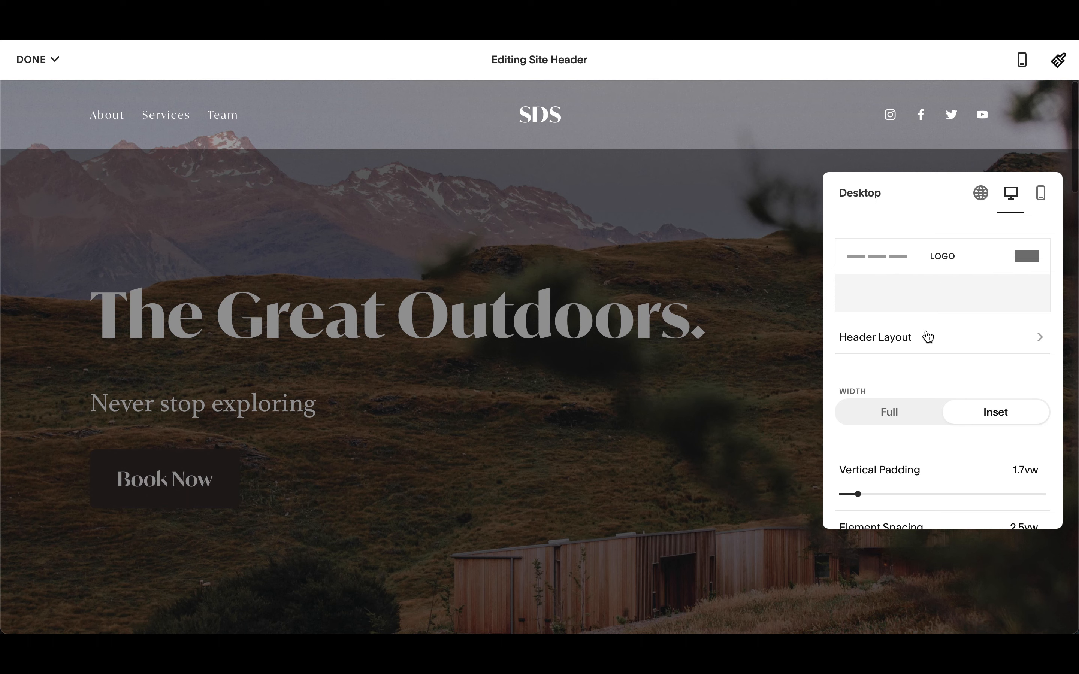
- Change the desktop header layout to the logo on the left with the navigation links beside it
click(917, 345)
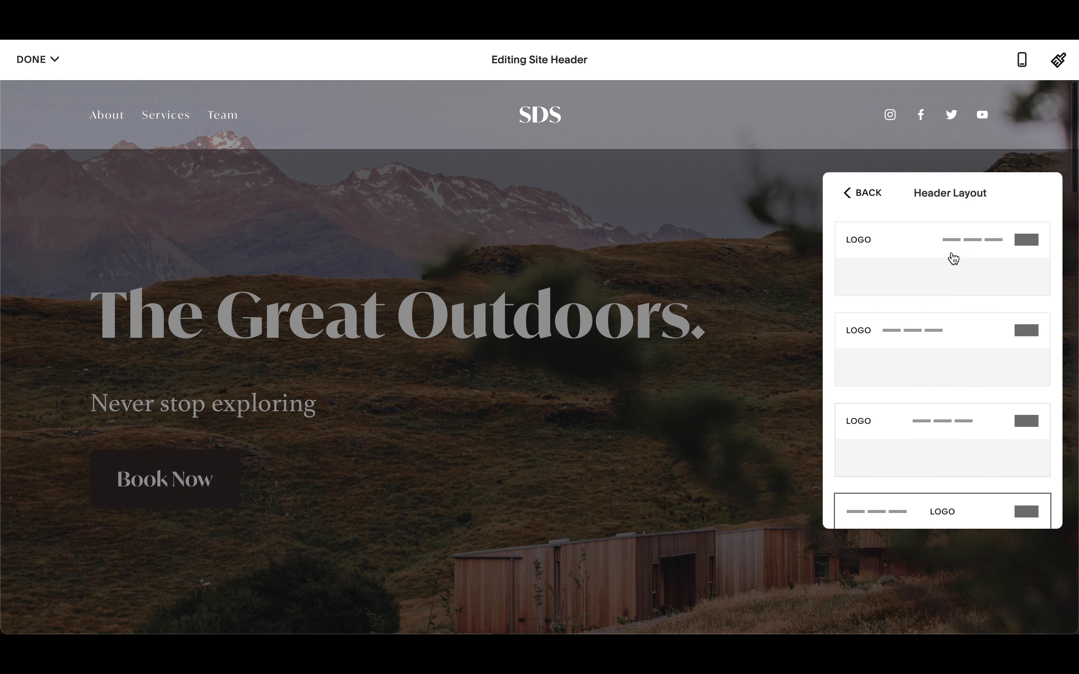
click(953, 258)
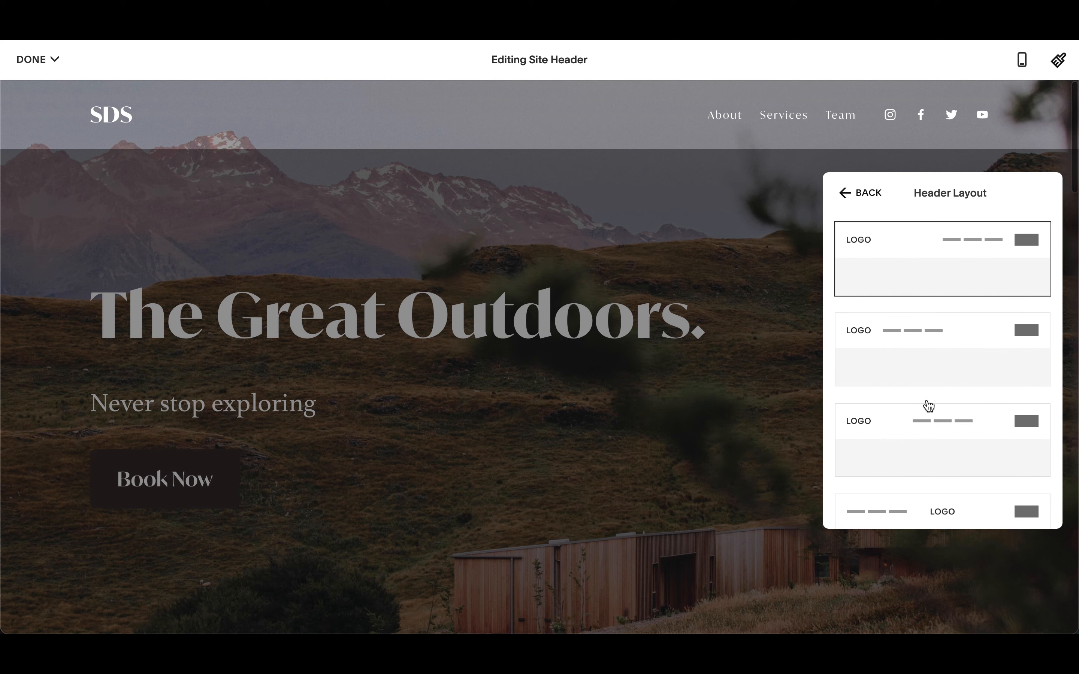
scroll(929, 406, down, 1)
click(943, 333)
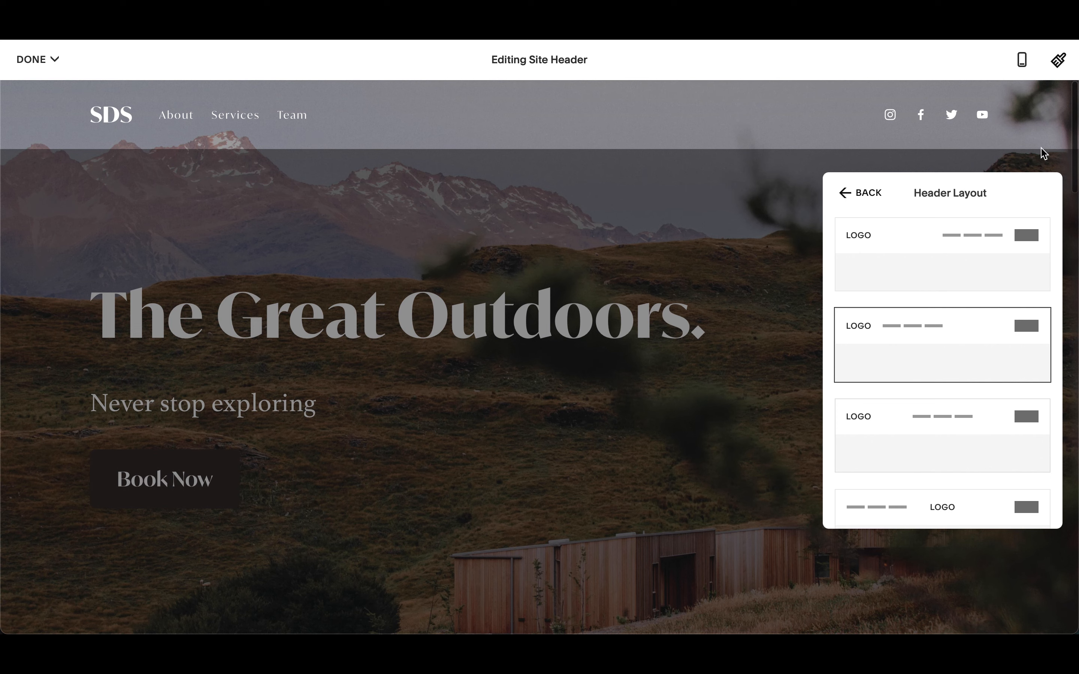
scroll(994, 437, down, 2)
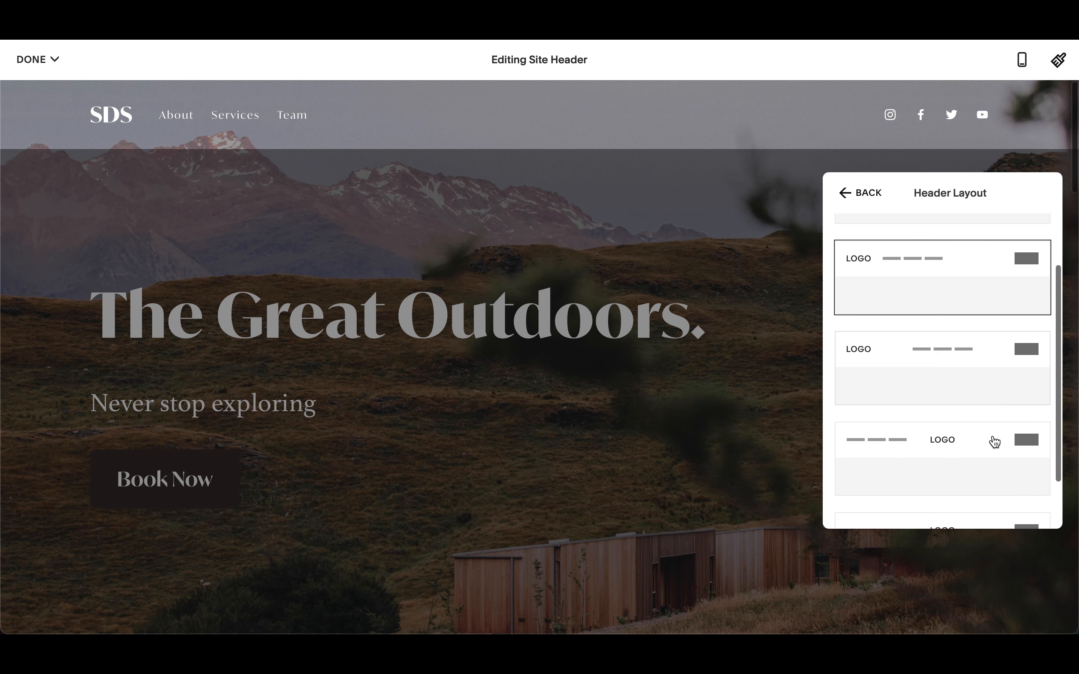
scroll(963, 426, down, 2)
scroll(961, 435, up, 3)
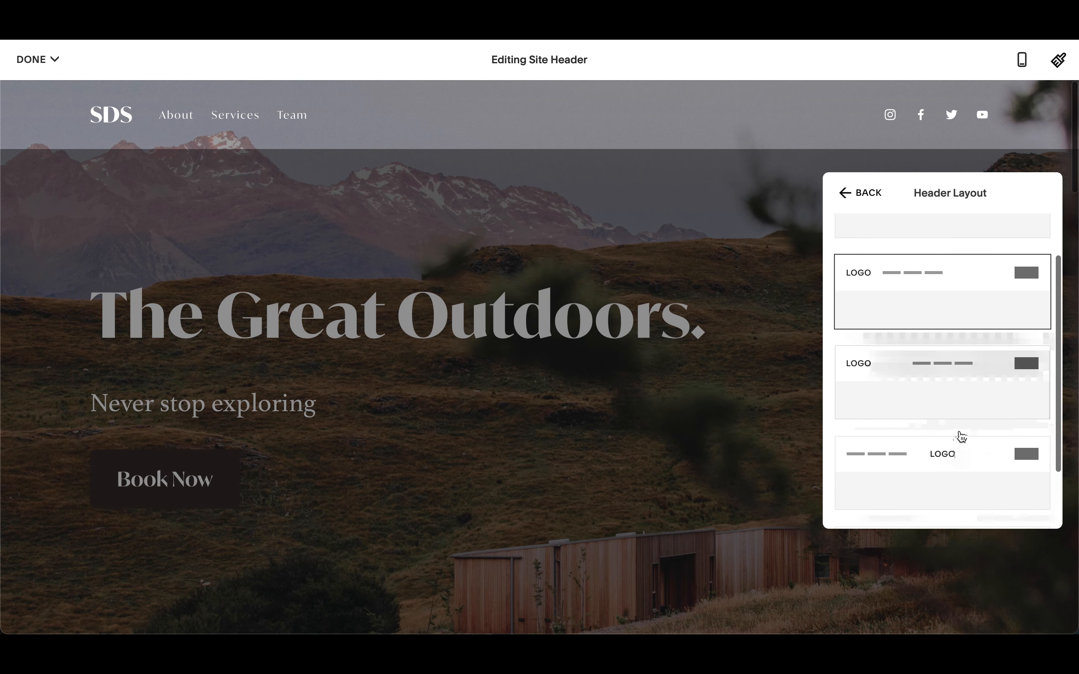
scroll(961, 438, up, 2)
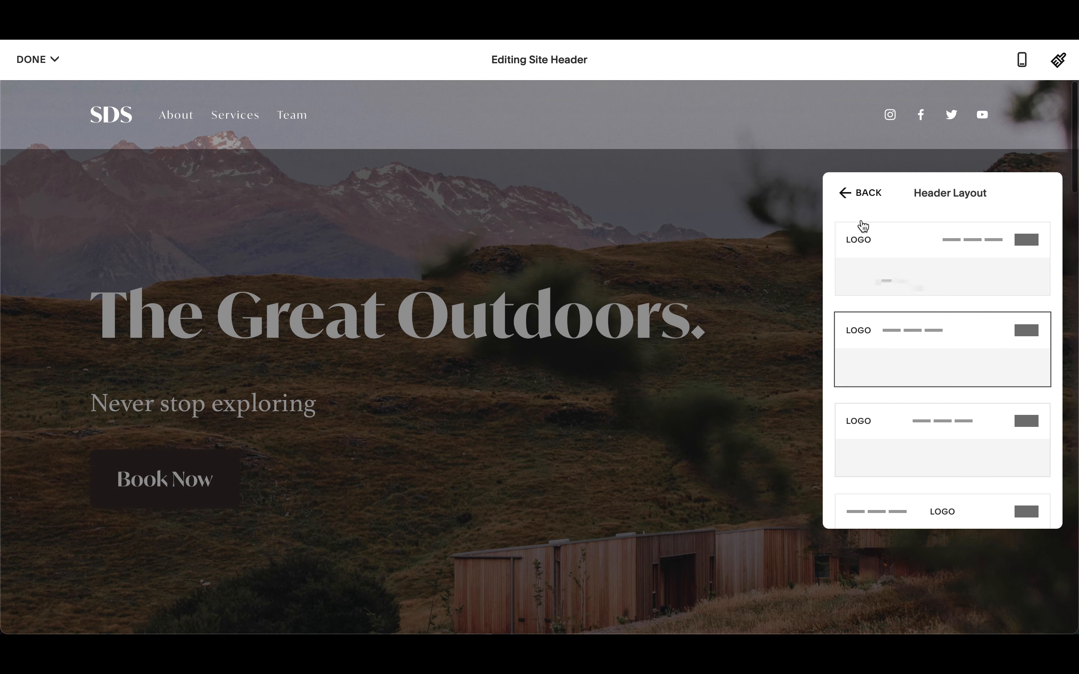
click(864, 197)
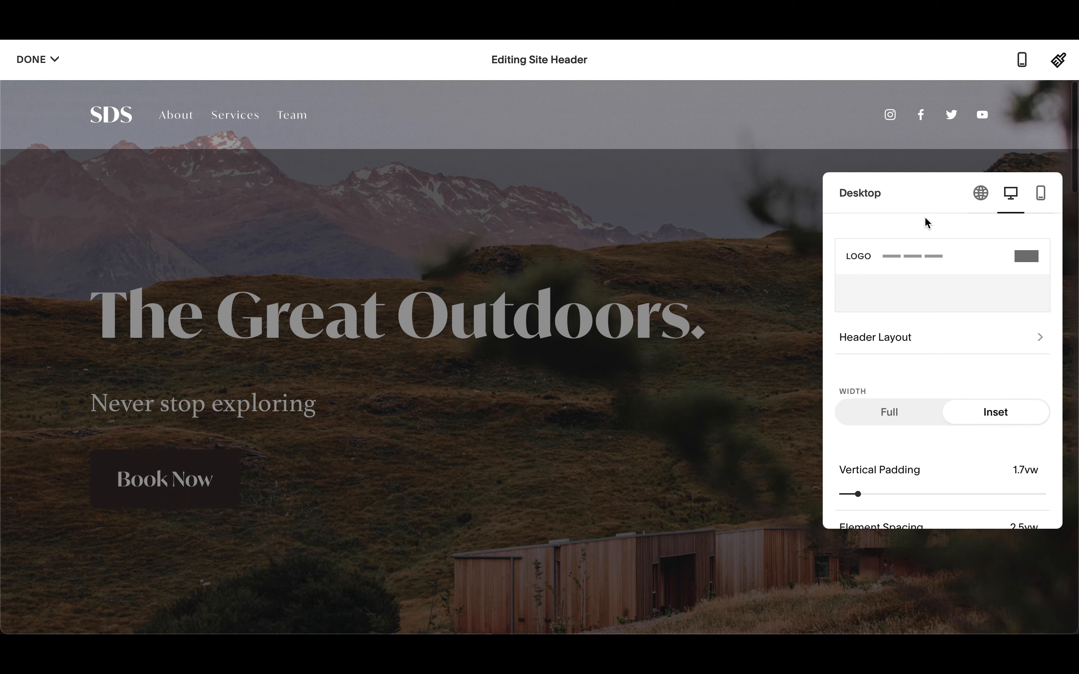
- Set the header's link spacing to 2.6vw and element spacing to 2.3vw
scroll(947, 468, down, 3)
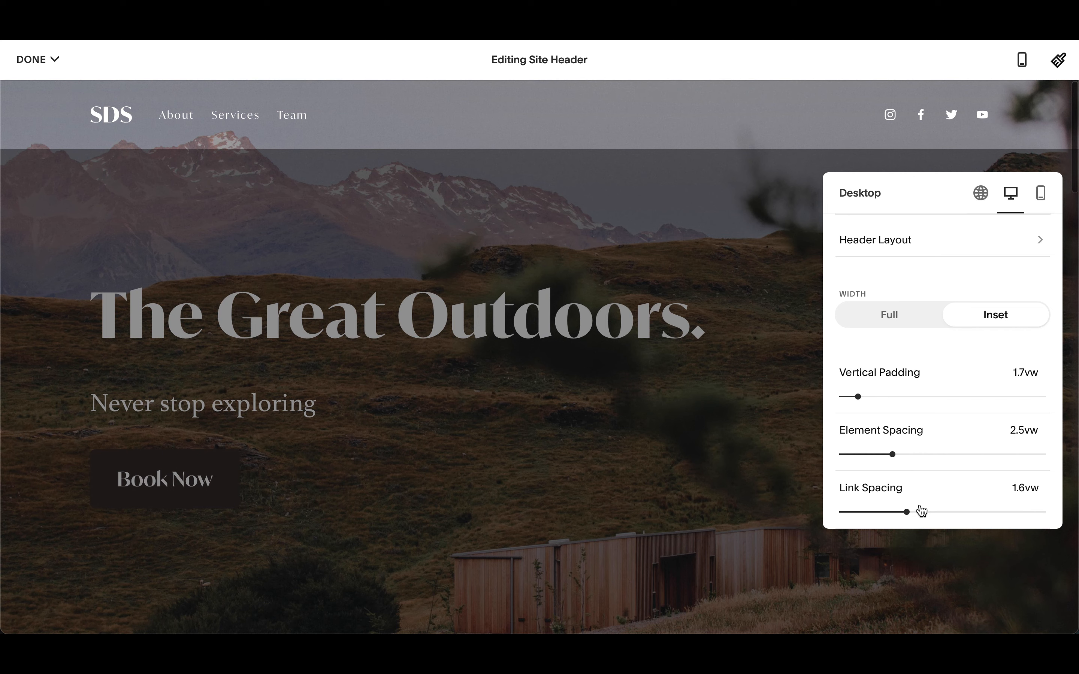
click(945, 513)
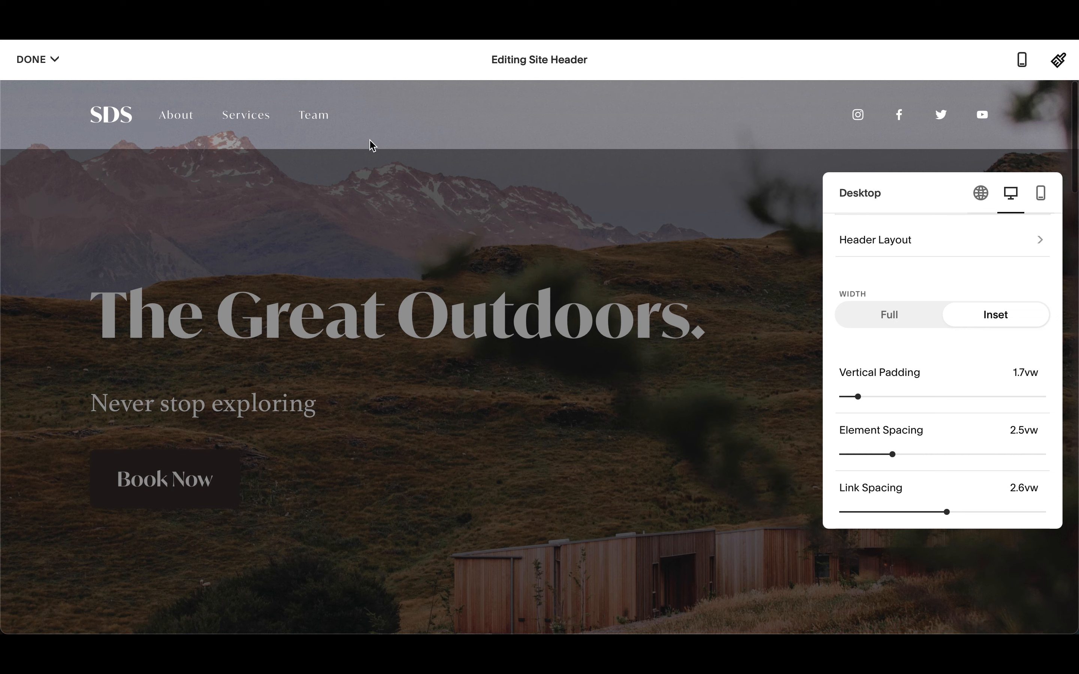
click(926, 454)
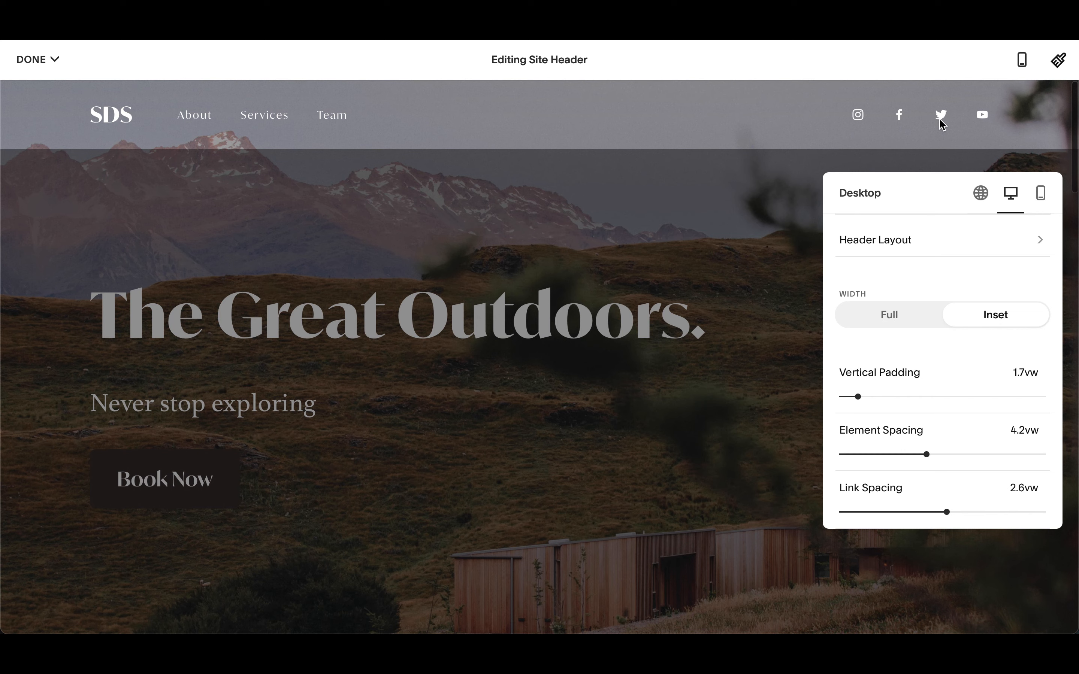
click(867, 455)
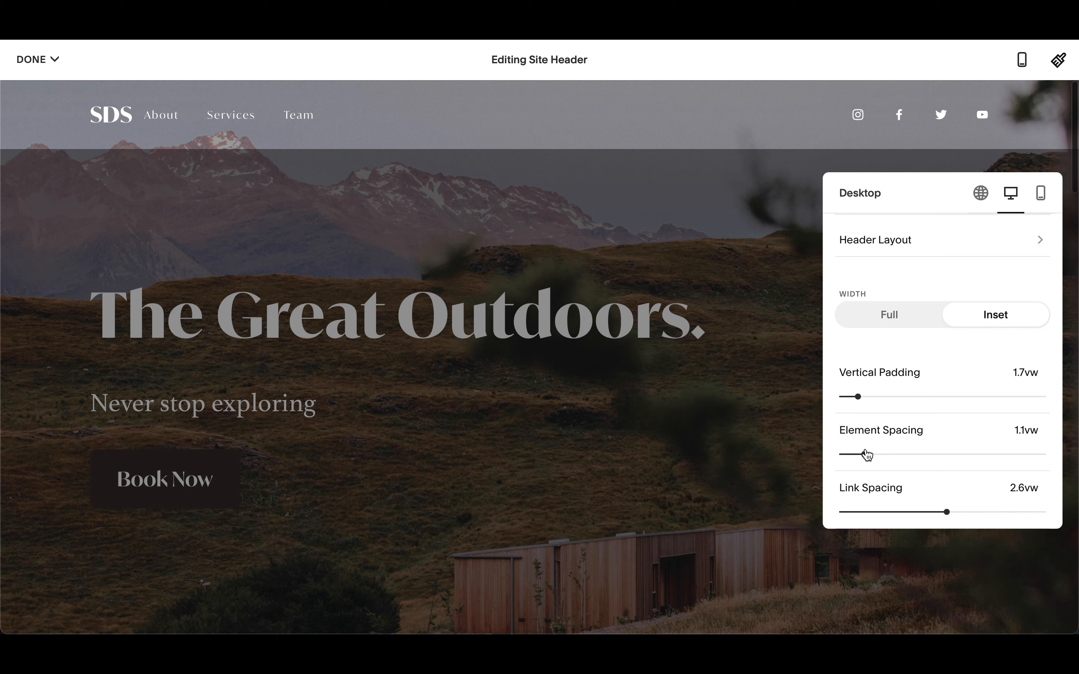
drag(867, 454, 903, 455)
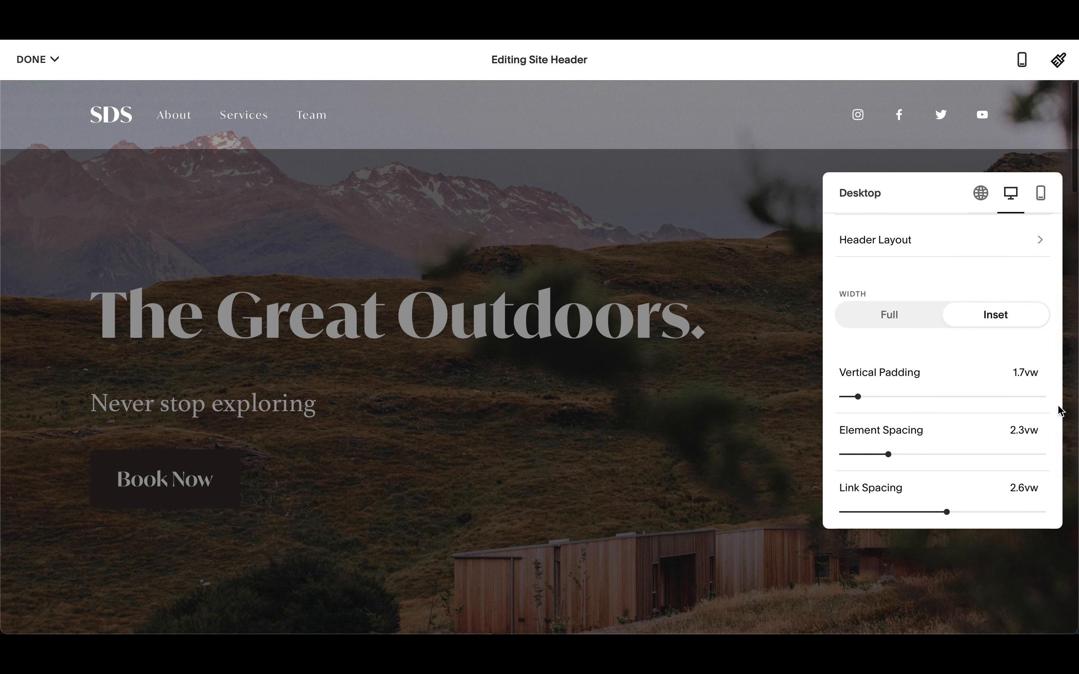
- Switch to the mobile header settings and compare the mobile header layouts, keeping logo left with menu icon right
scroll(963, 368, up, 3)
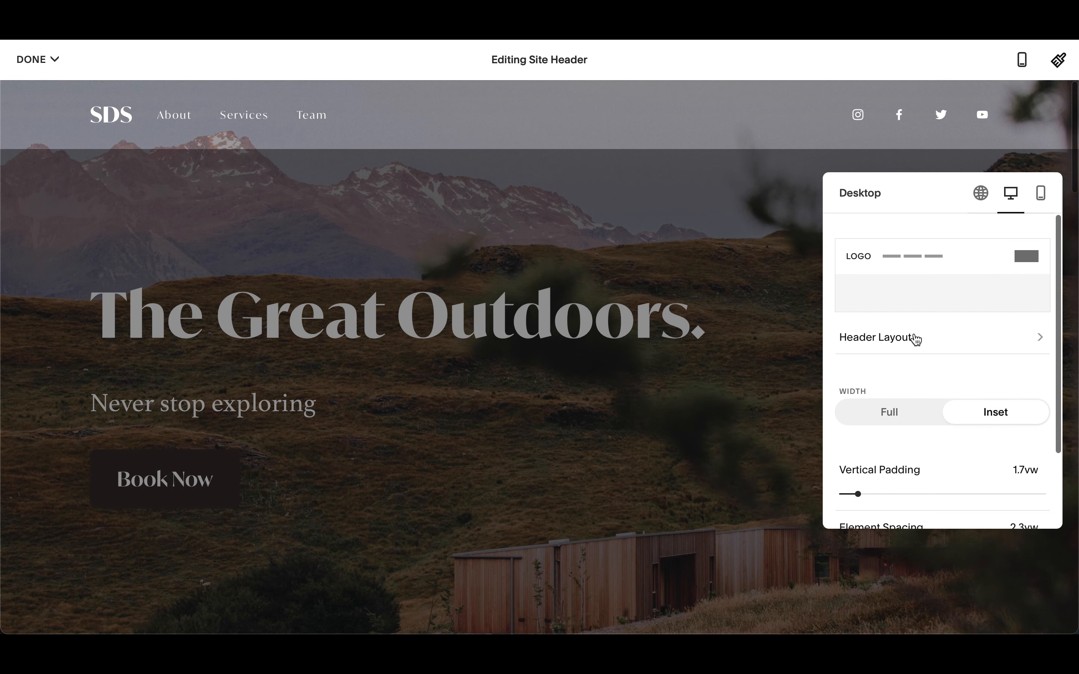
click(1042, 195)
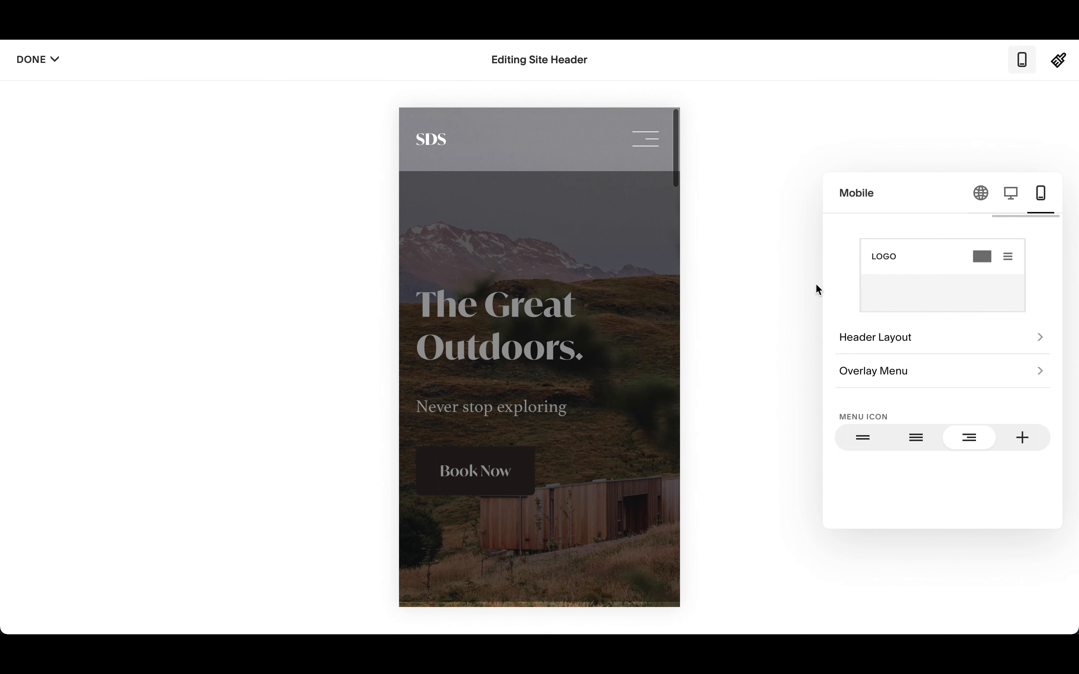
click(903, 346)
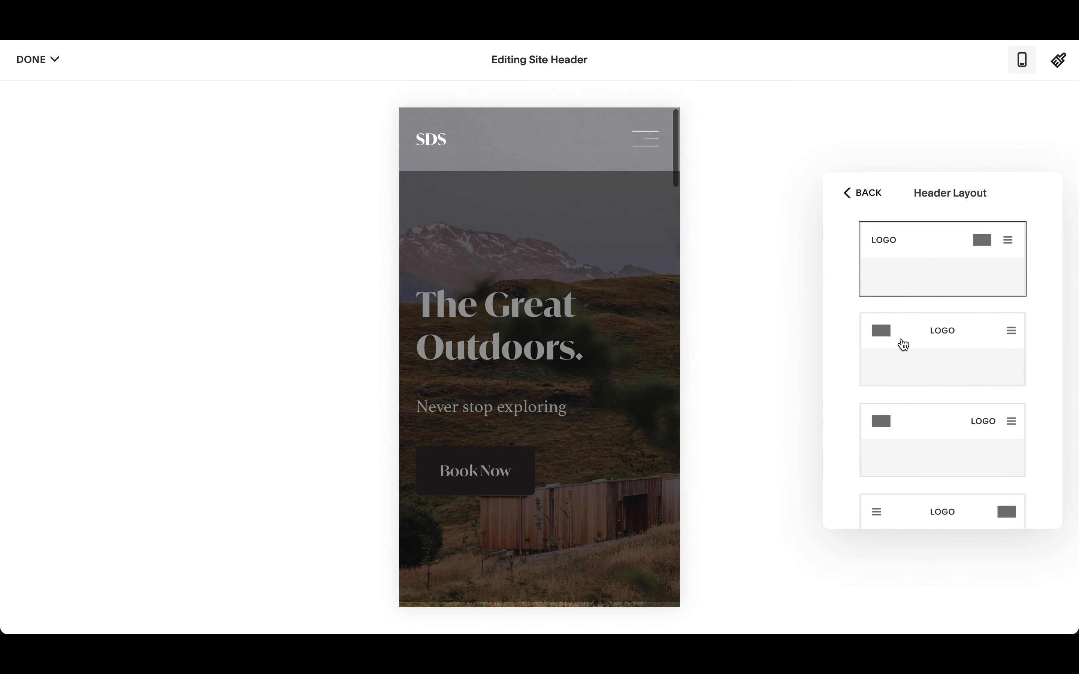
click(945, 353)
click(935, 433)
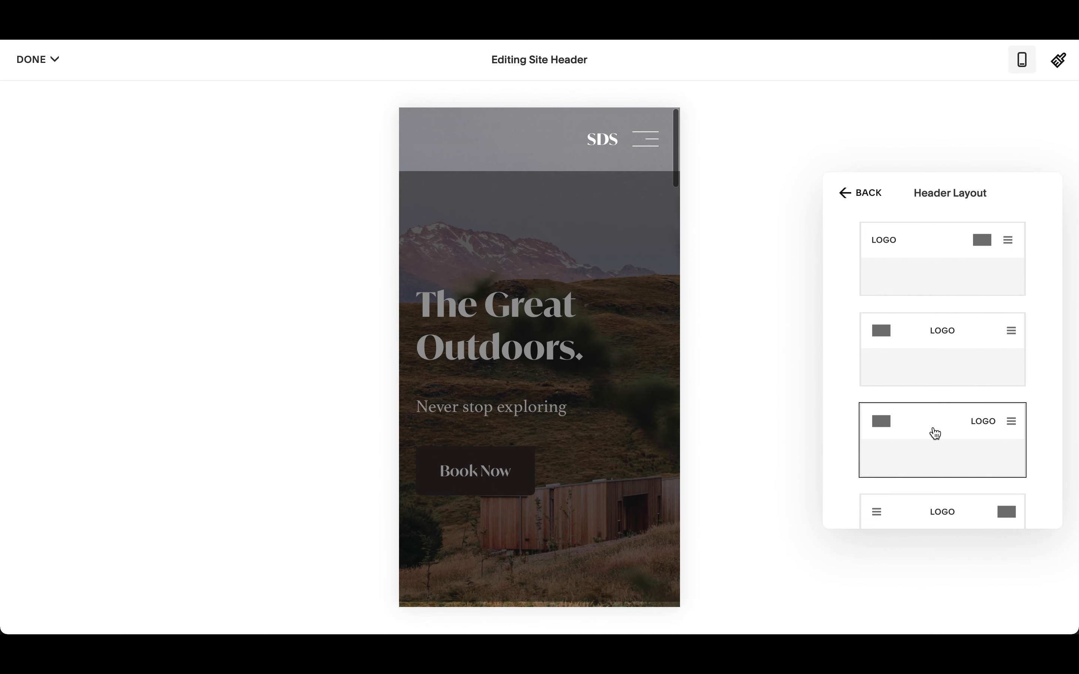
scroll(939, 446, down, 3)
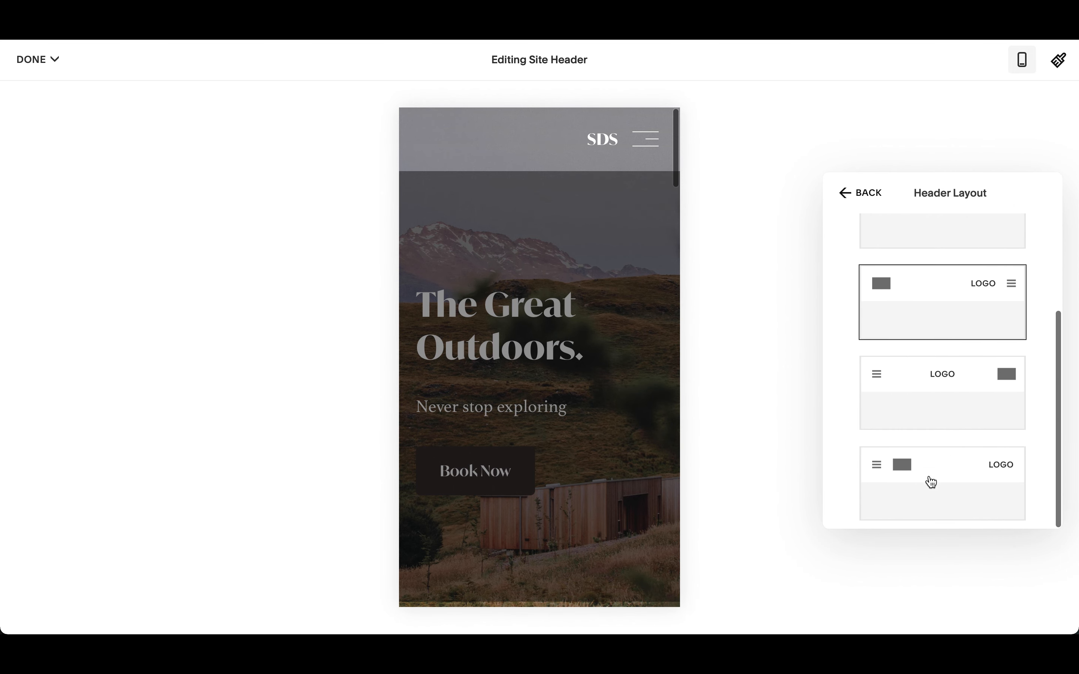
click(931, 482)
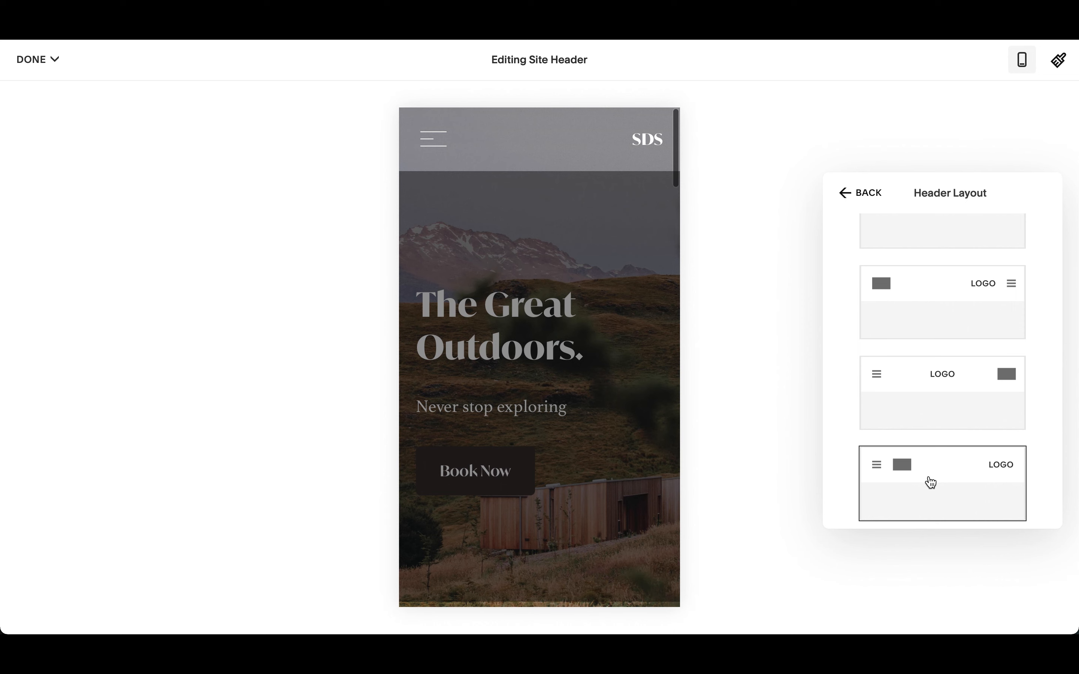
click(952, 382)
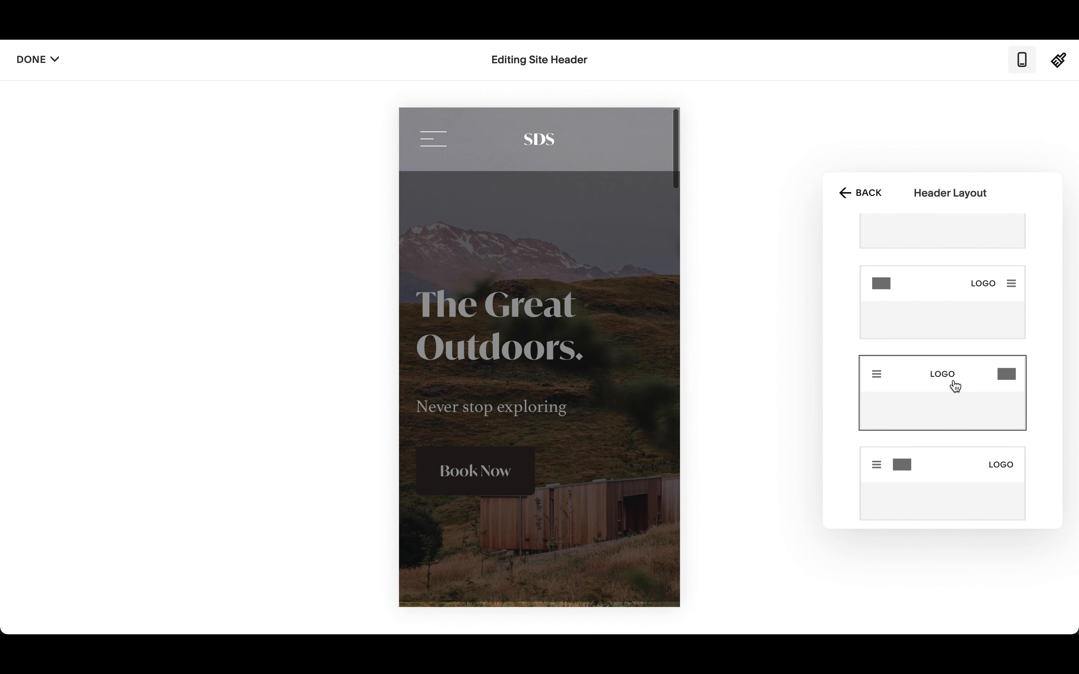
scroll(953, 330, up, 3)
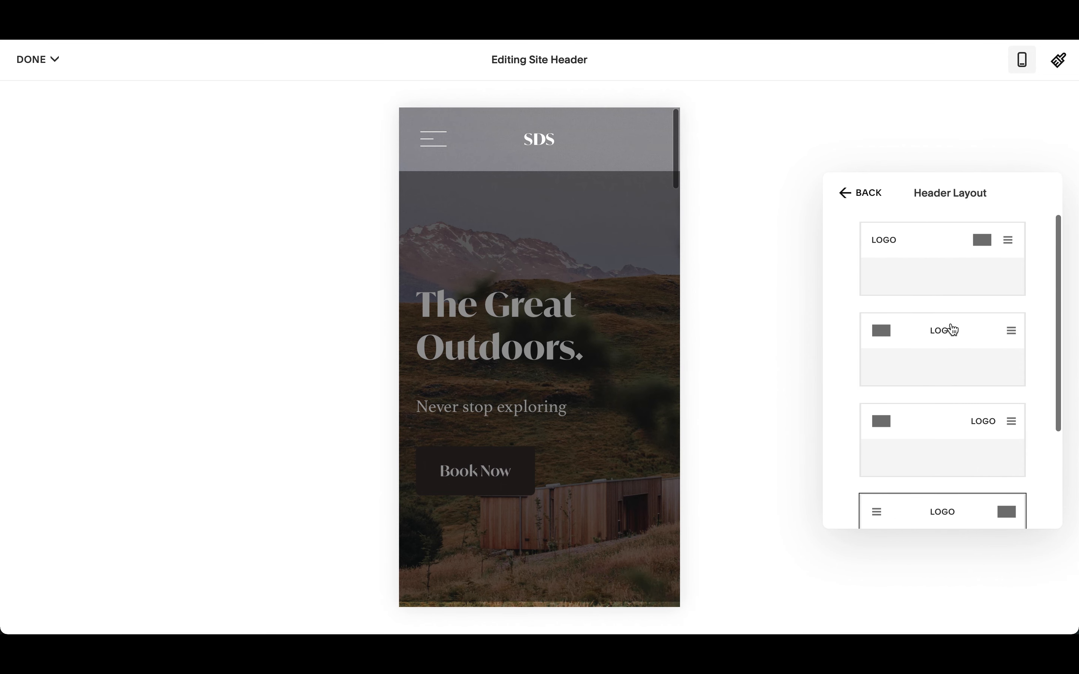
click(950, 274)
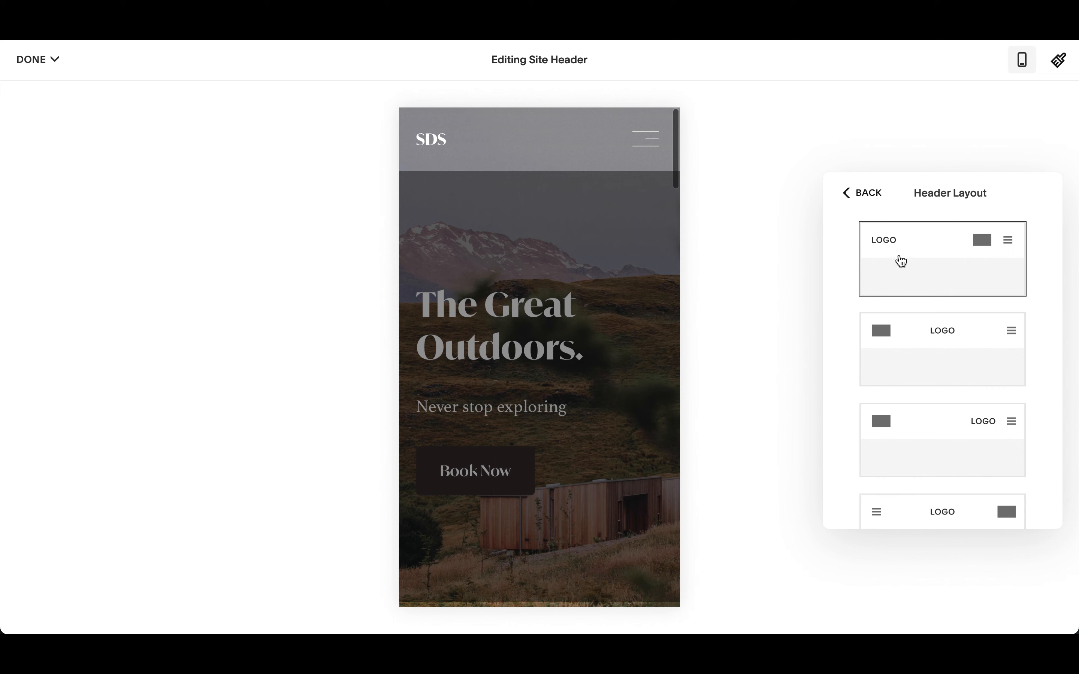
click(858, 192)
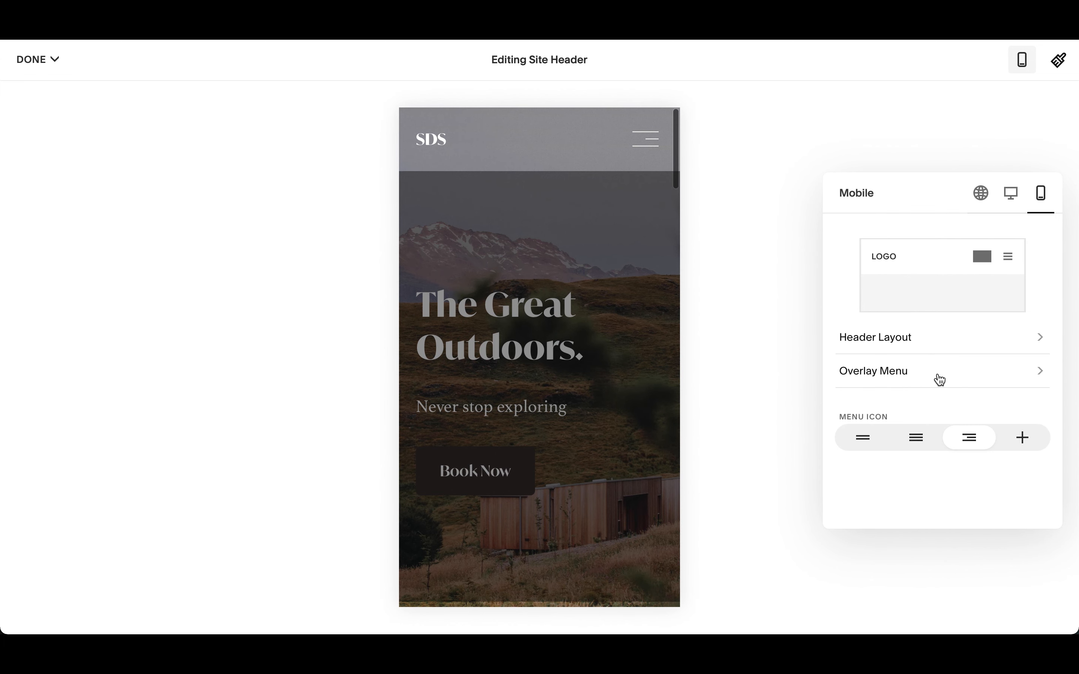
- Compare the mobile menu icon styles, keeping the third, right-aligned lines icon
click(918, 442)
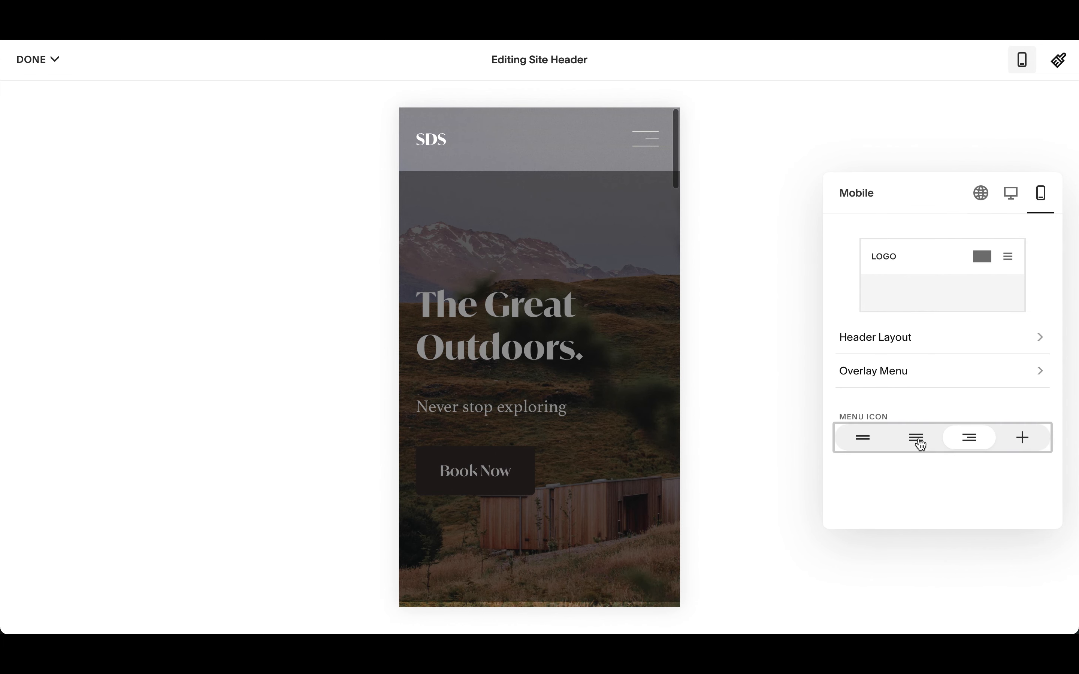
click(863, 440)
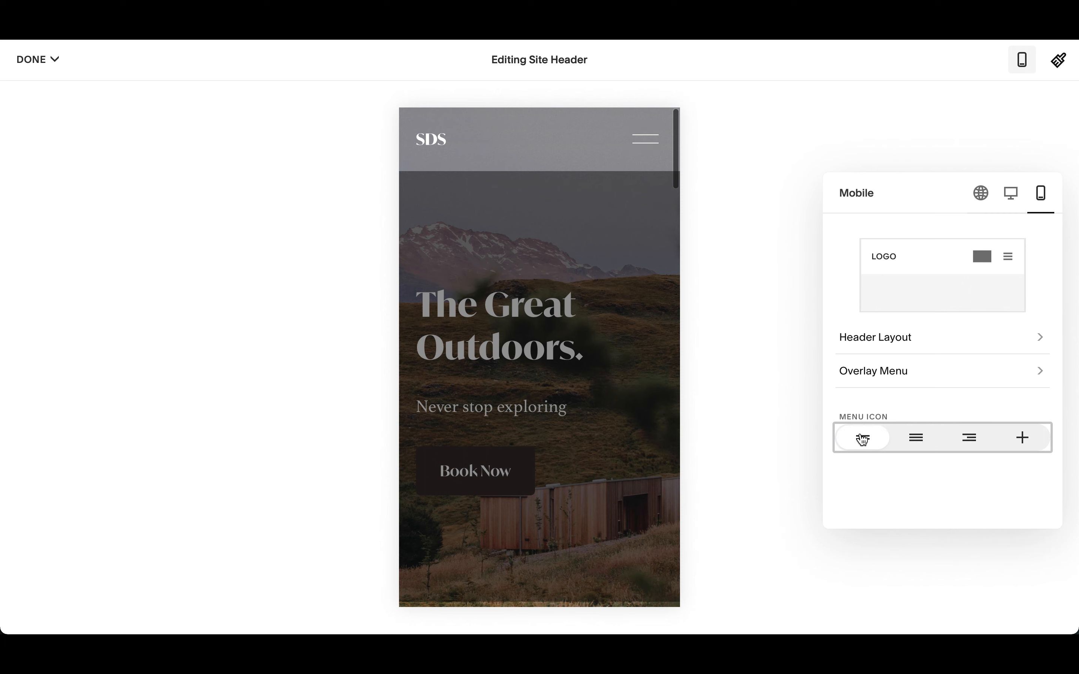
click(1026, 441)
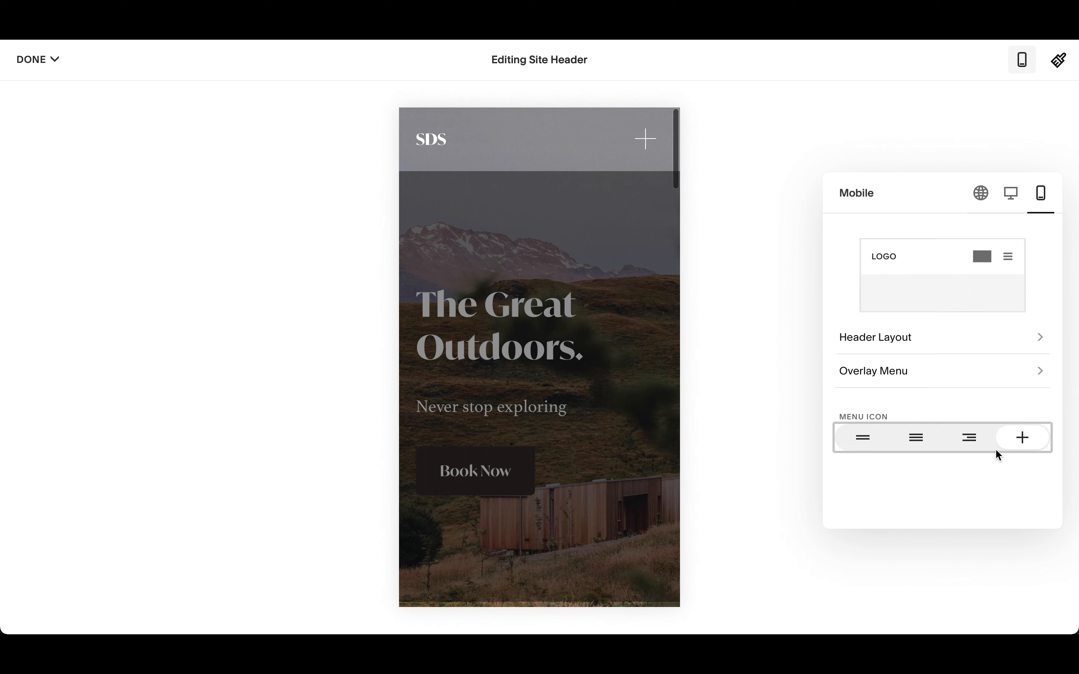
click(864, 440)
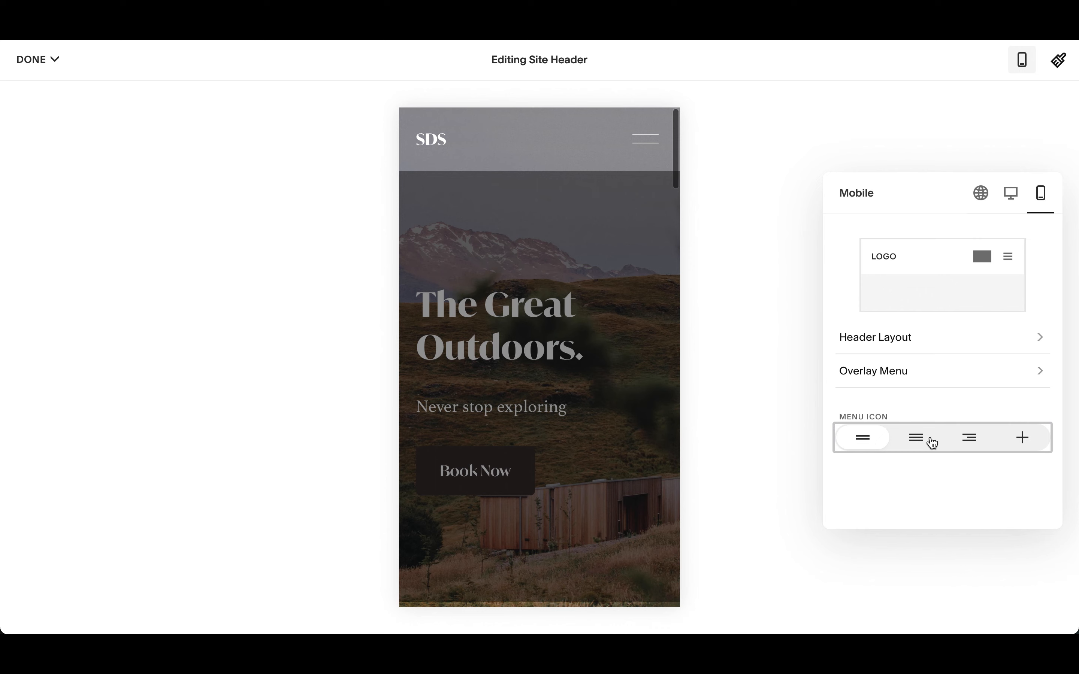
click(976, 439)
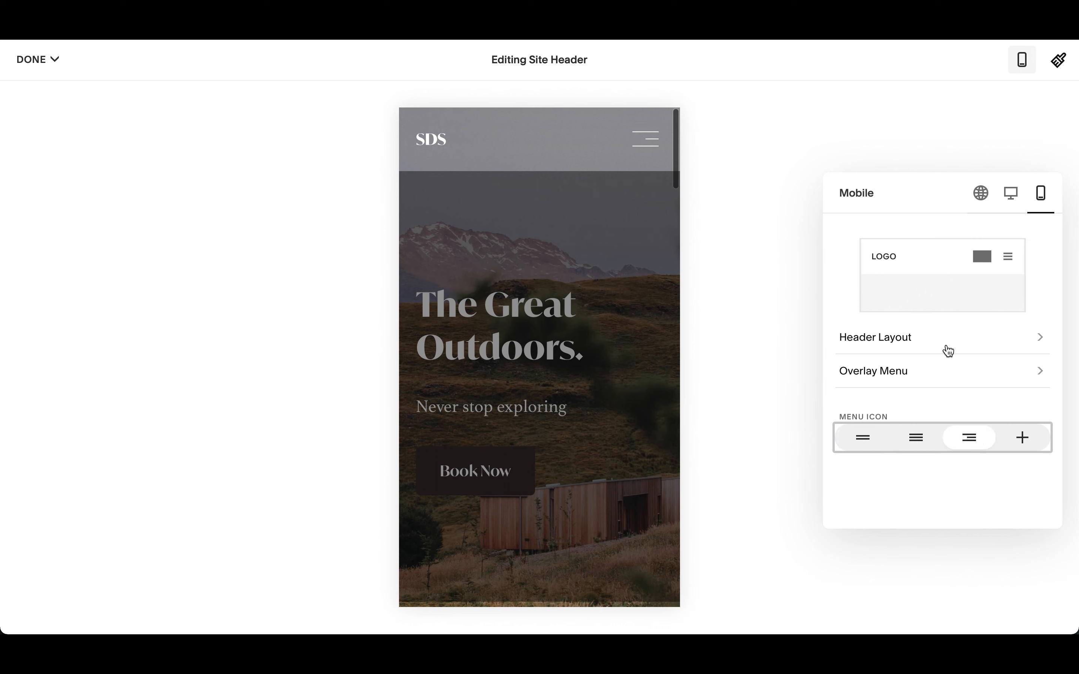
- Open the overlay menu settings and set the overlay menu alignment to left
click(935, 380)
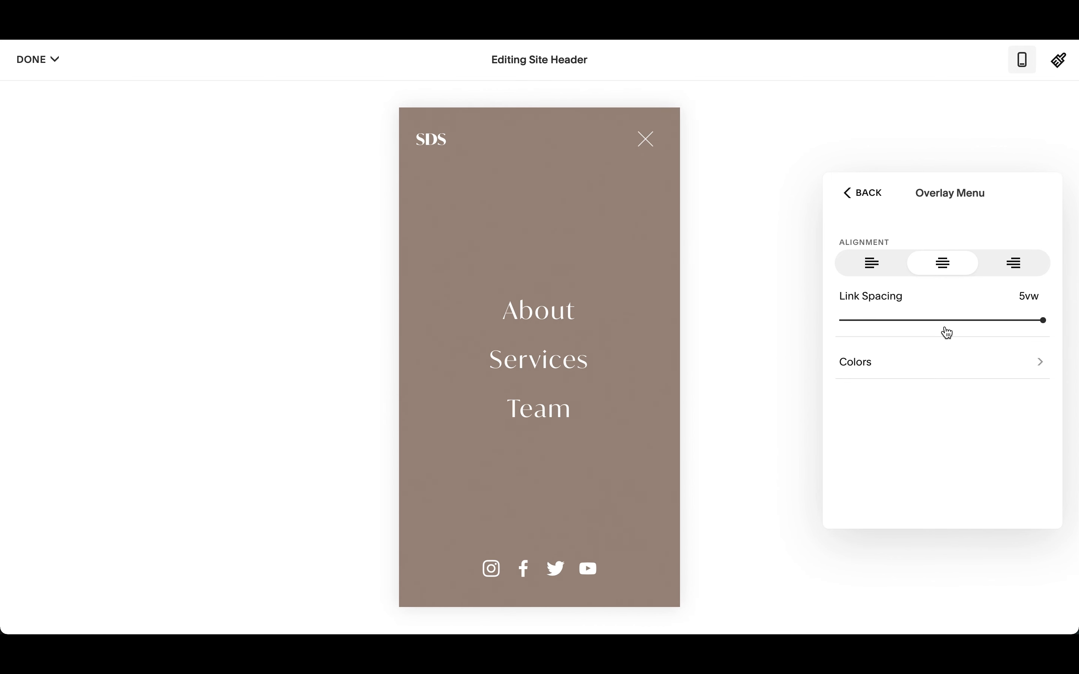
click(1001, 277)
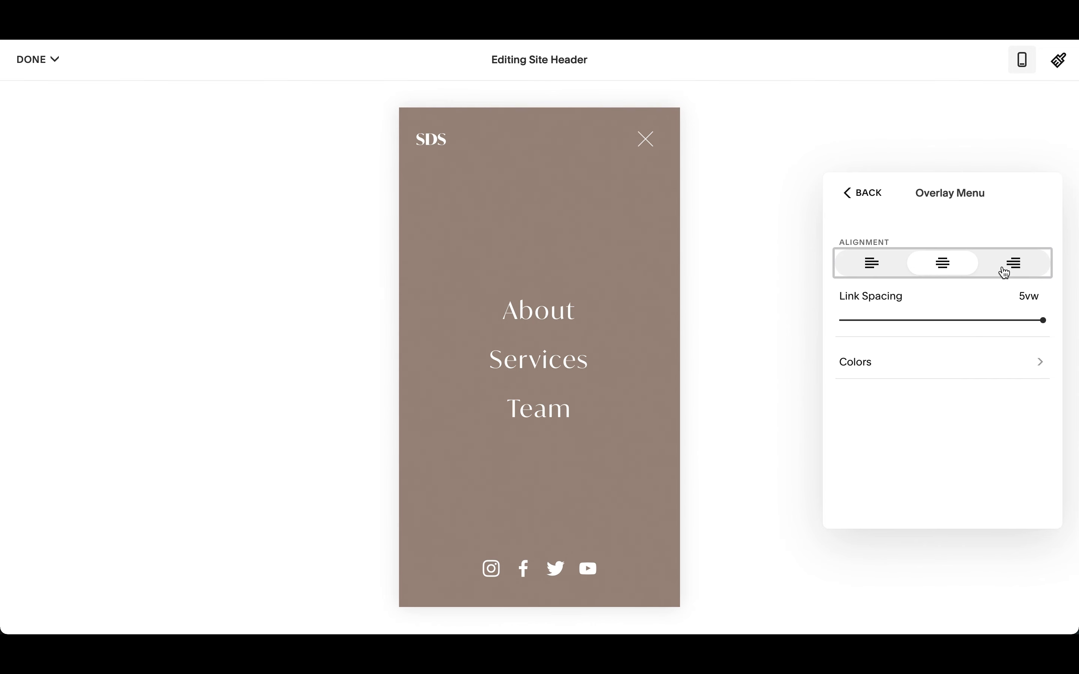
click(890, 269)
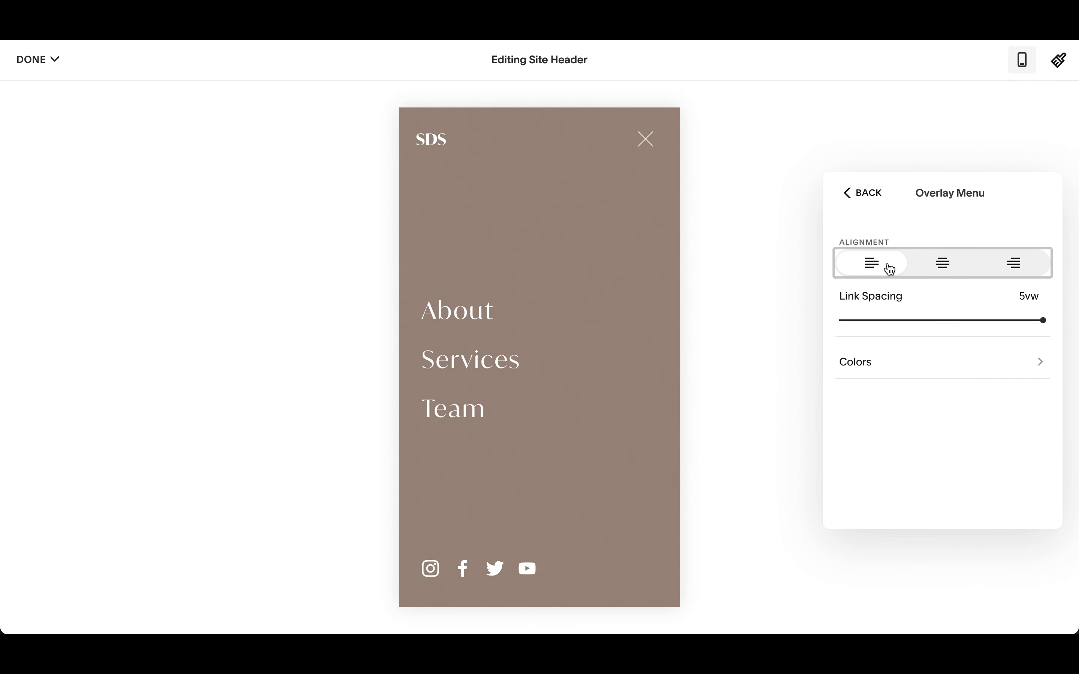
- Set the overlay menu's color theme to Dark 2
click(957, 362)
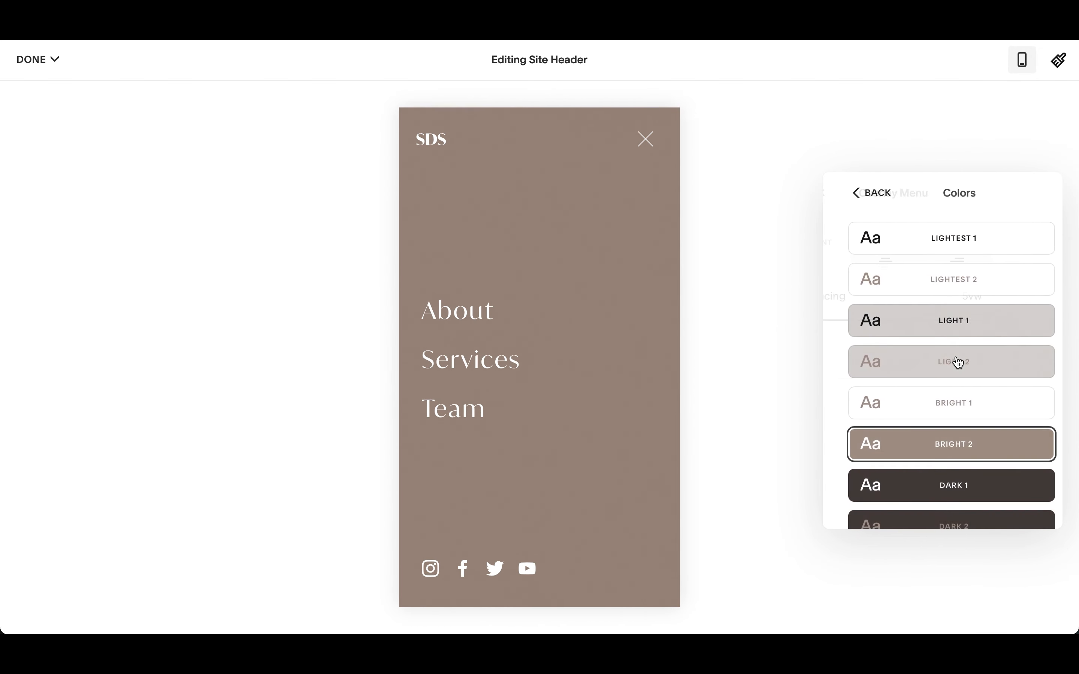
click(927, 329)
scroll(928, 432, down, 3)
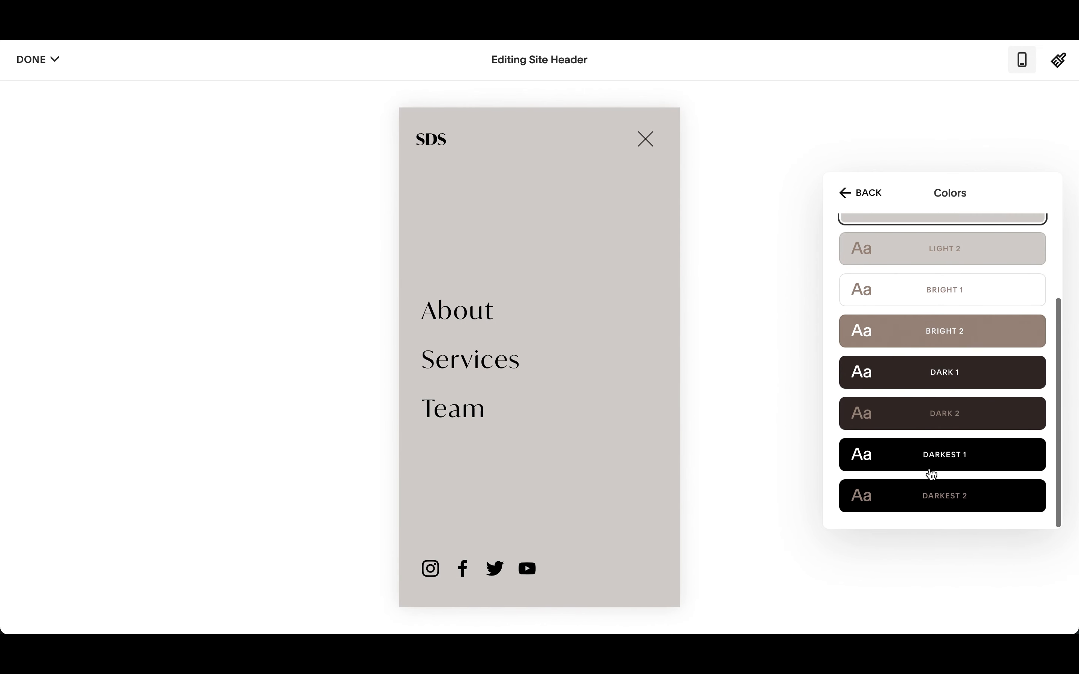
click(941, 427)
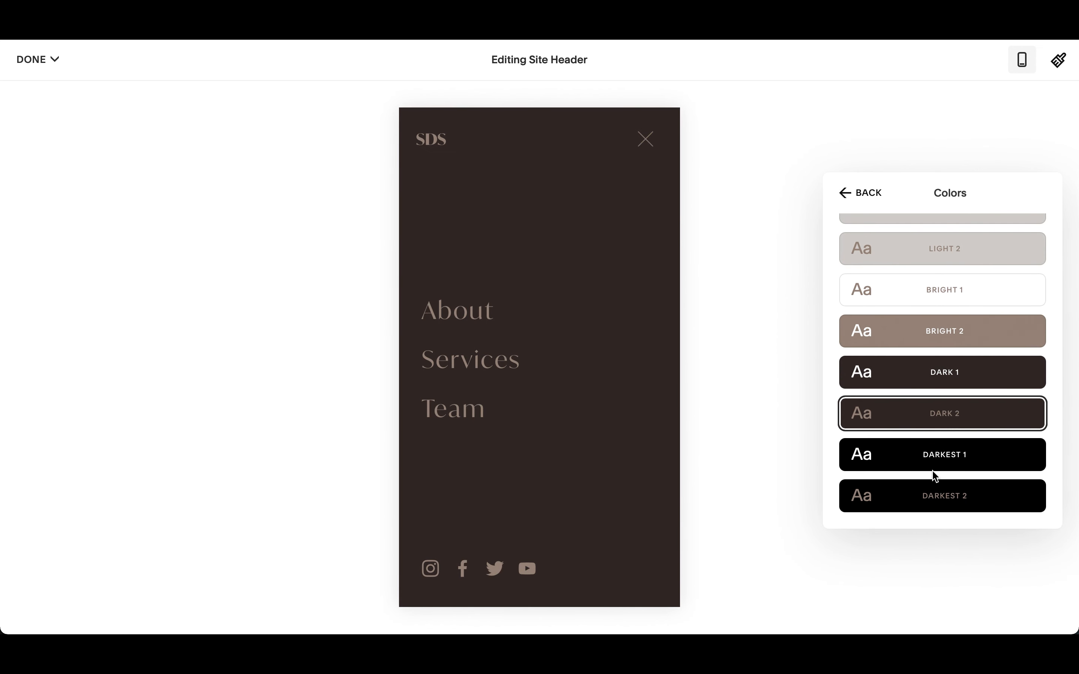
- Preview the other overlay menu color themes and set the overlay menu's color theme to Bright 2
click(930, 502)
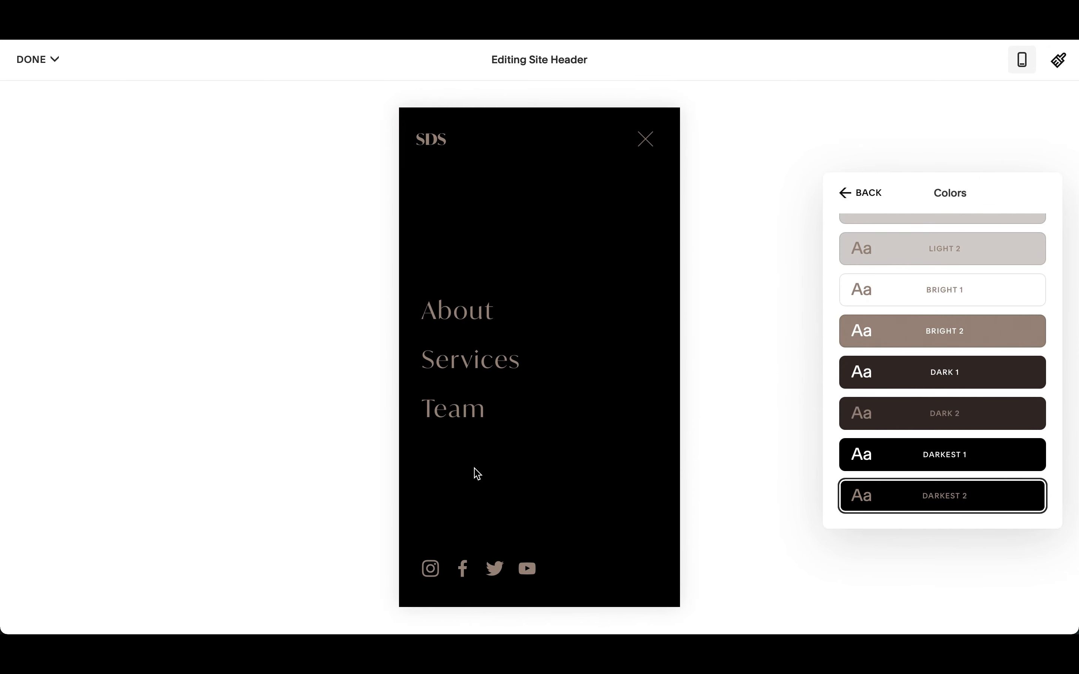
scroll(927, 354, up, 3)
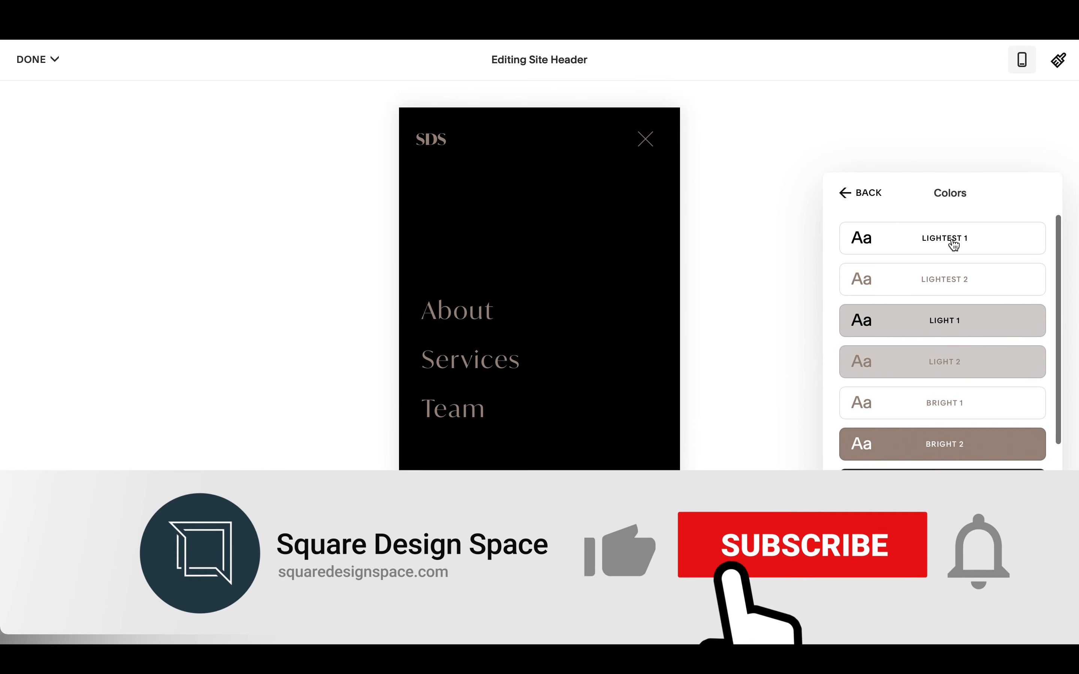
click(954, 243)
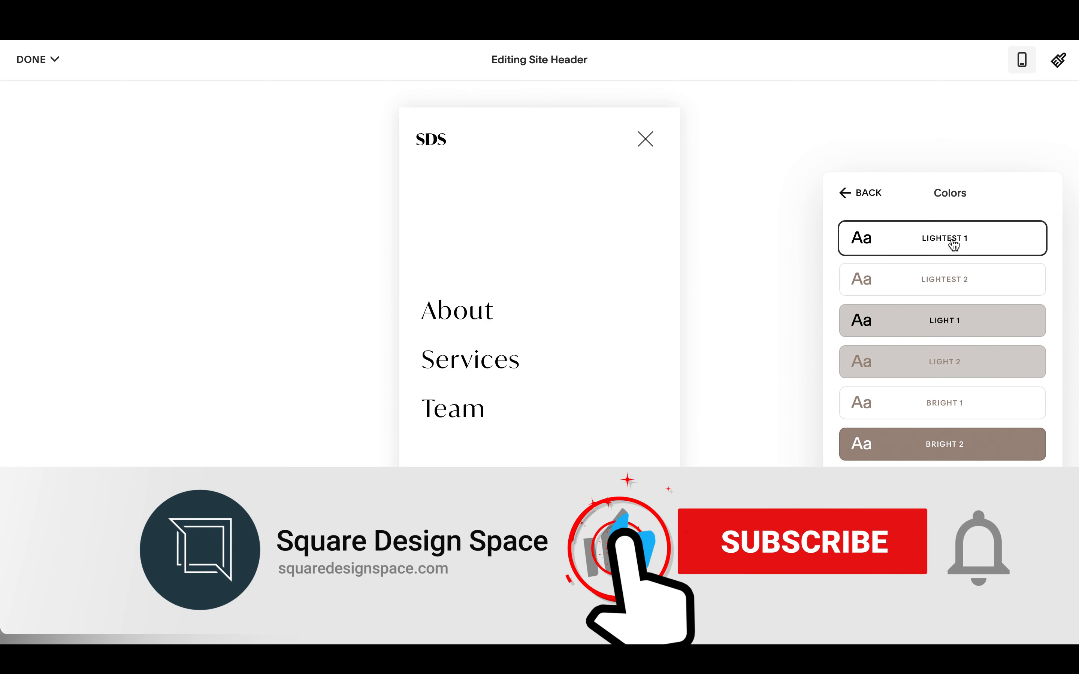
click(945, 277)
click(961, 332)
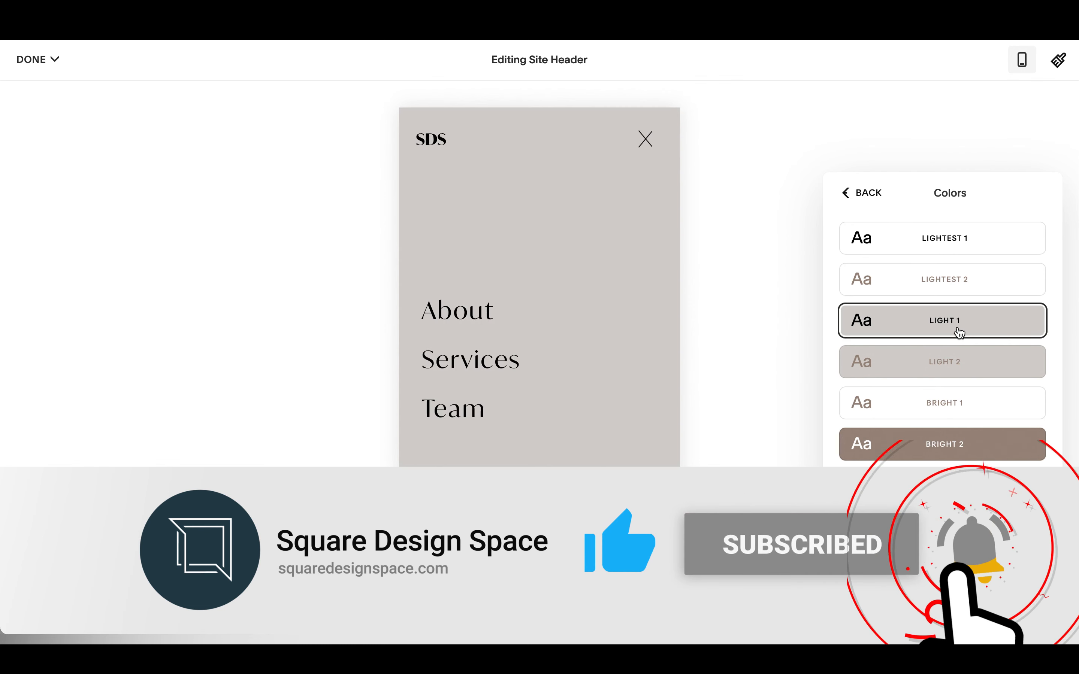
click(953, 354)
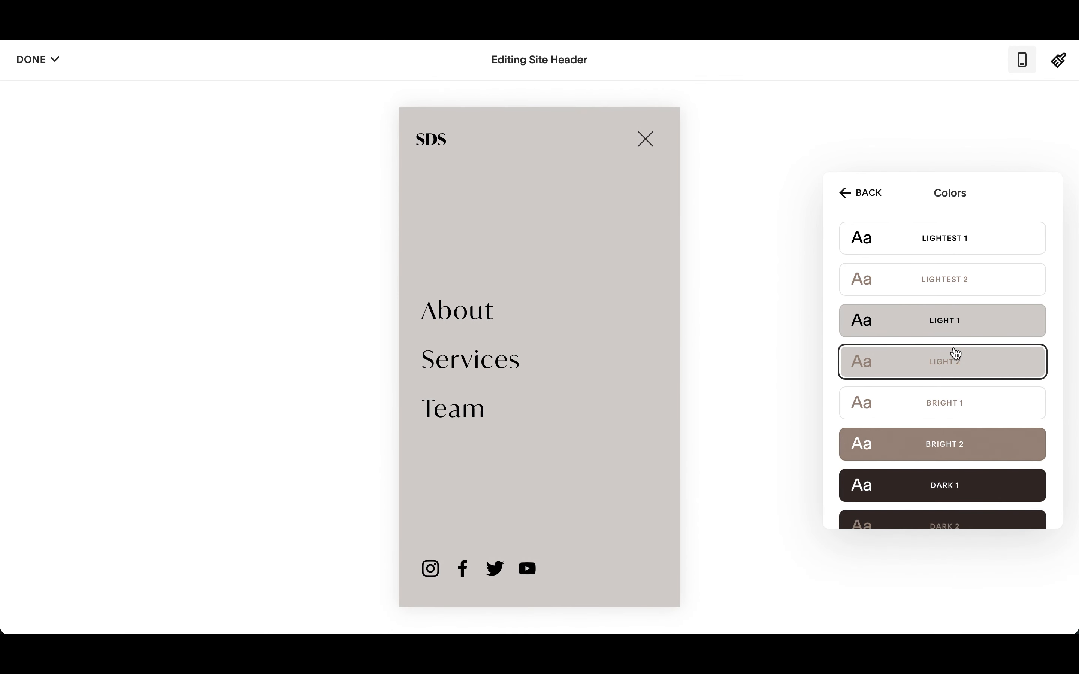
scroll(973, 392, down, 2)
click(977, 386)
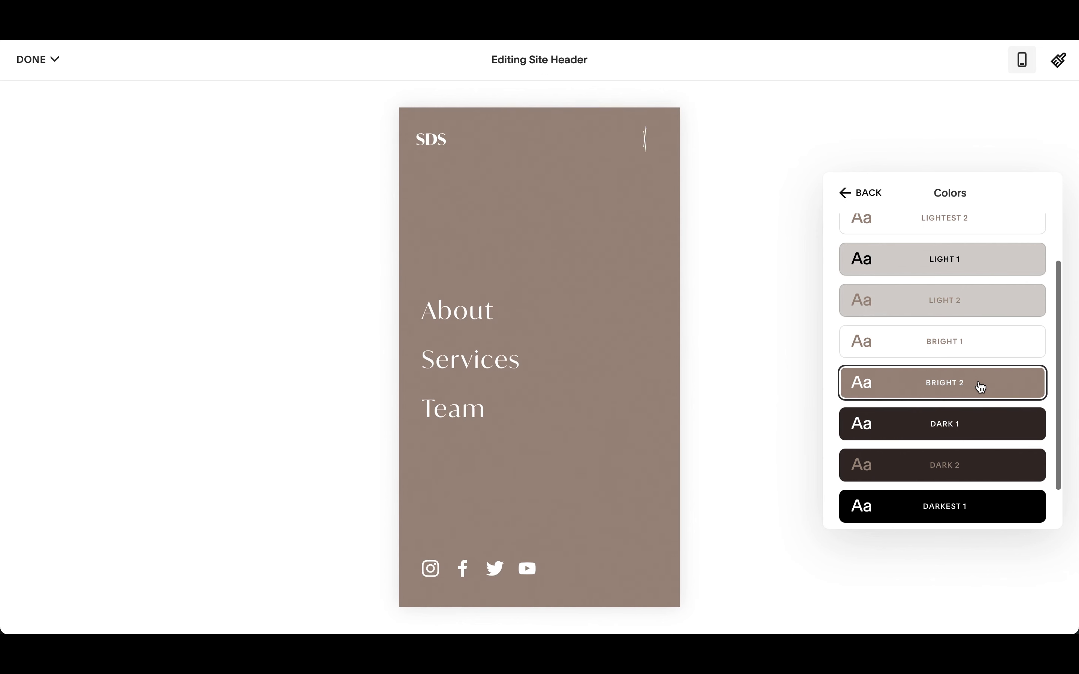